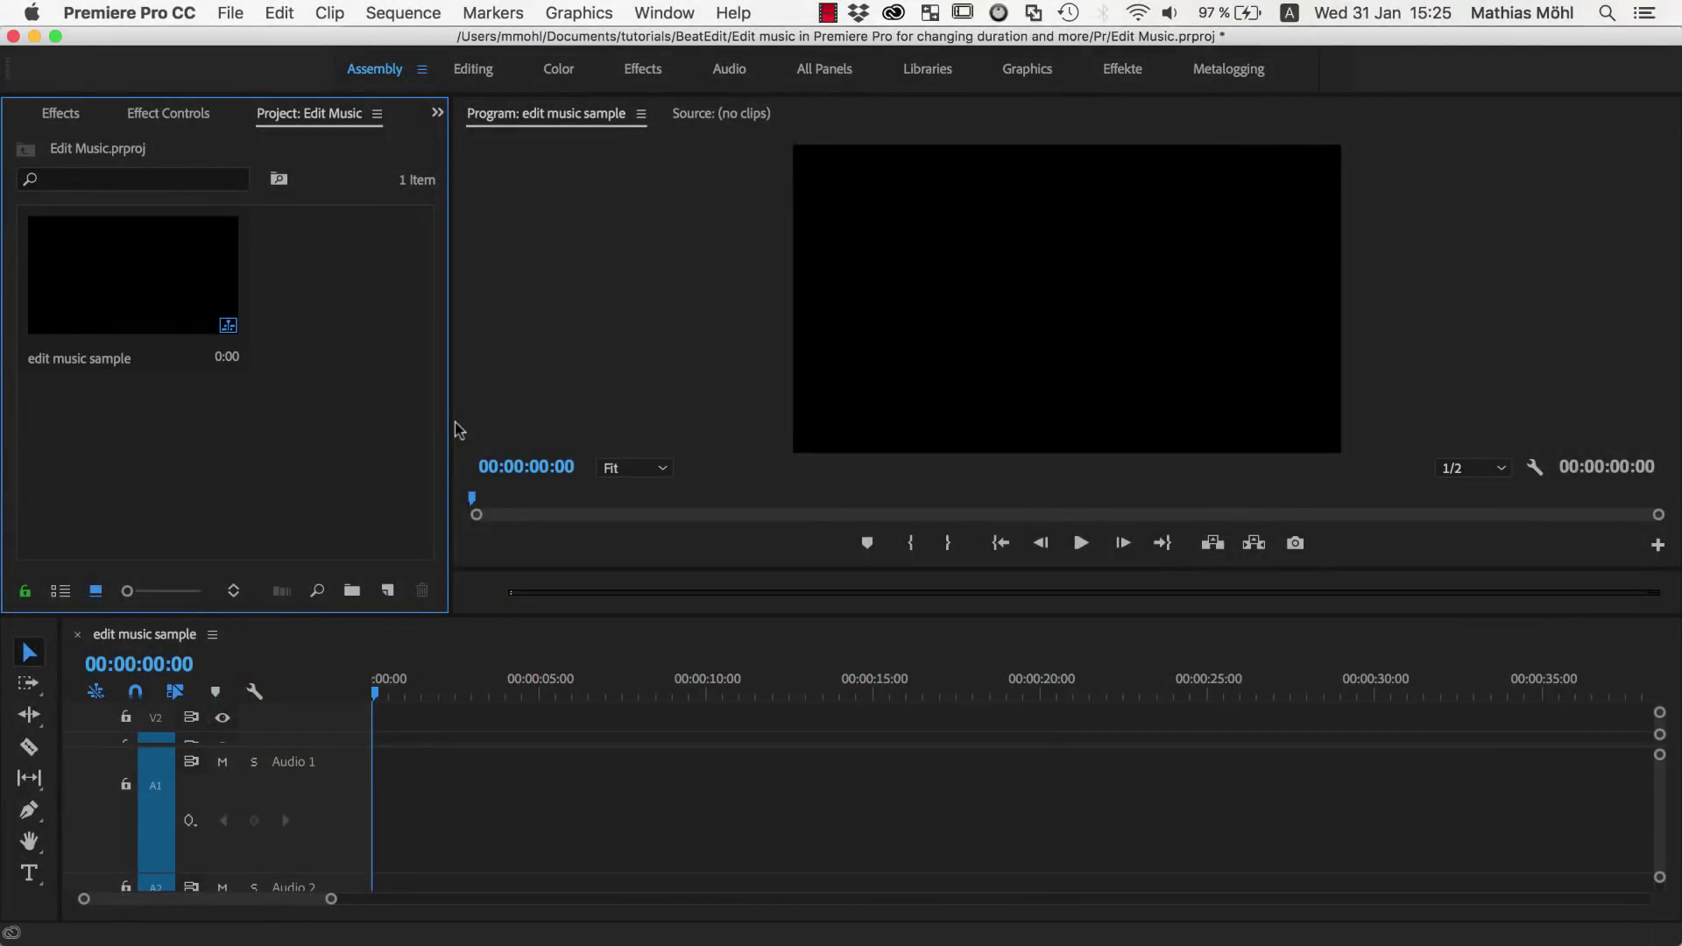
Open the Beat Edit extension panel and load 190_short_summer-girl_0061.wav into it
{"action": "left_click", "coordinate": [666, 14]}
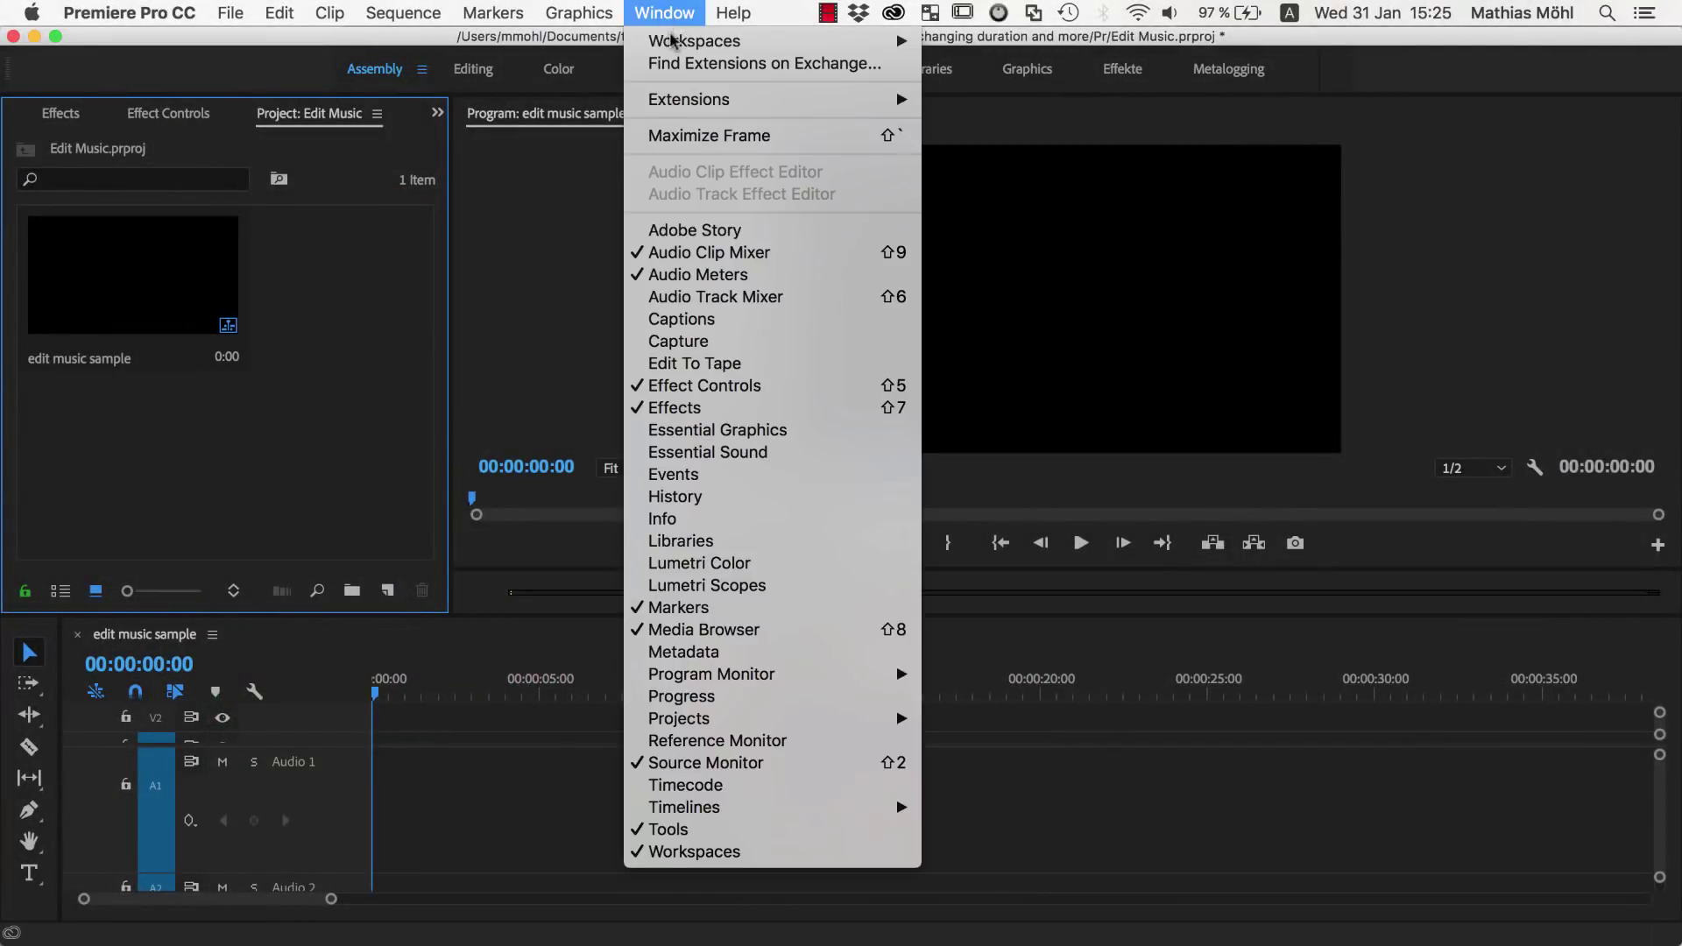
{"action": "mouse_move", "coordinate": [698, 101]}
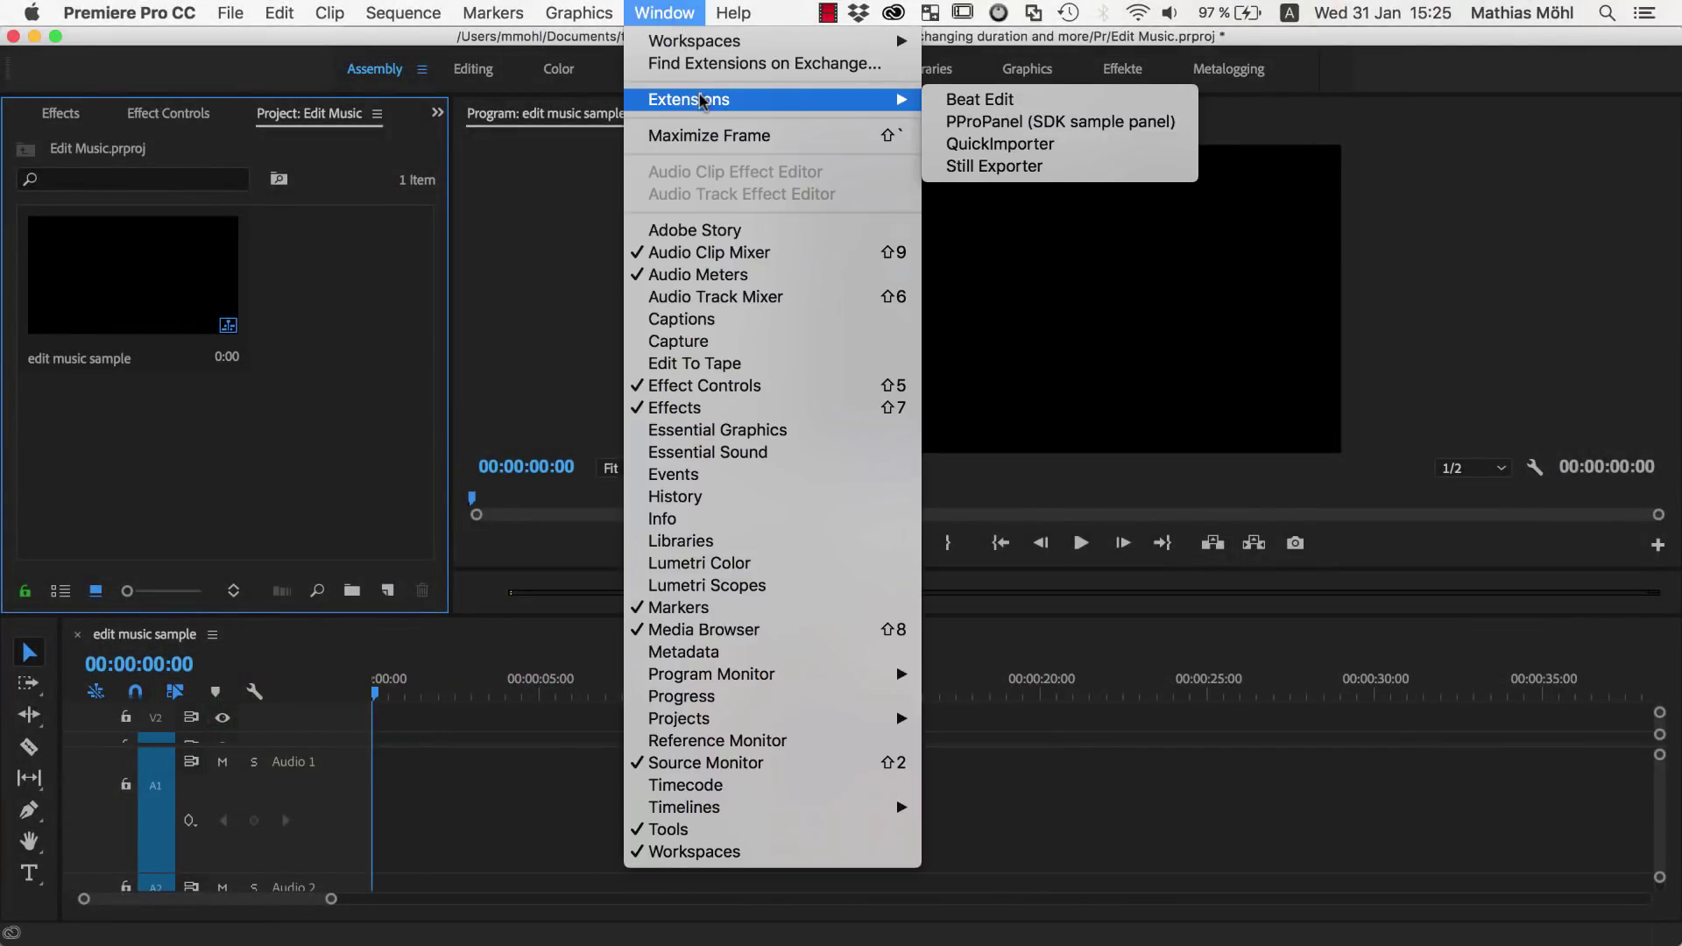
{"action": "left_click", "coordinate": [975, 103]}
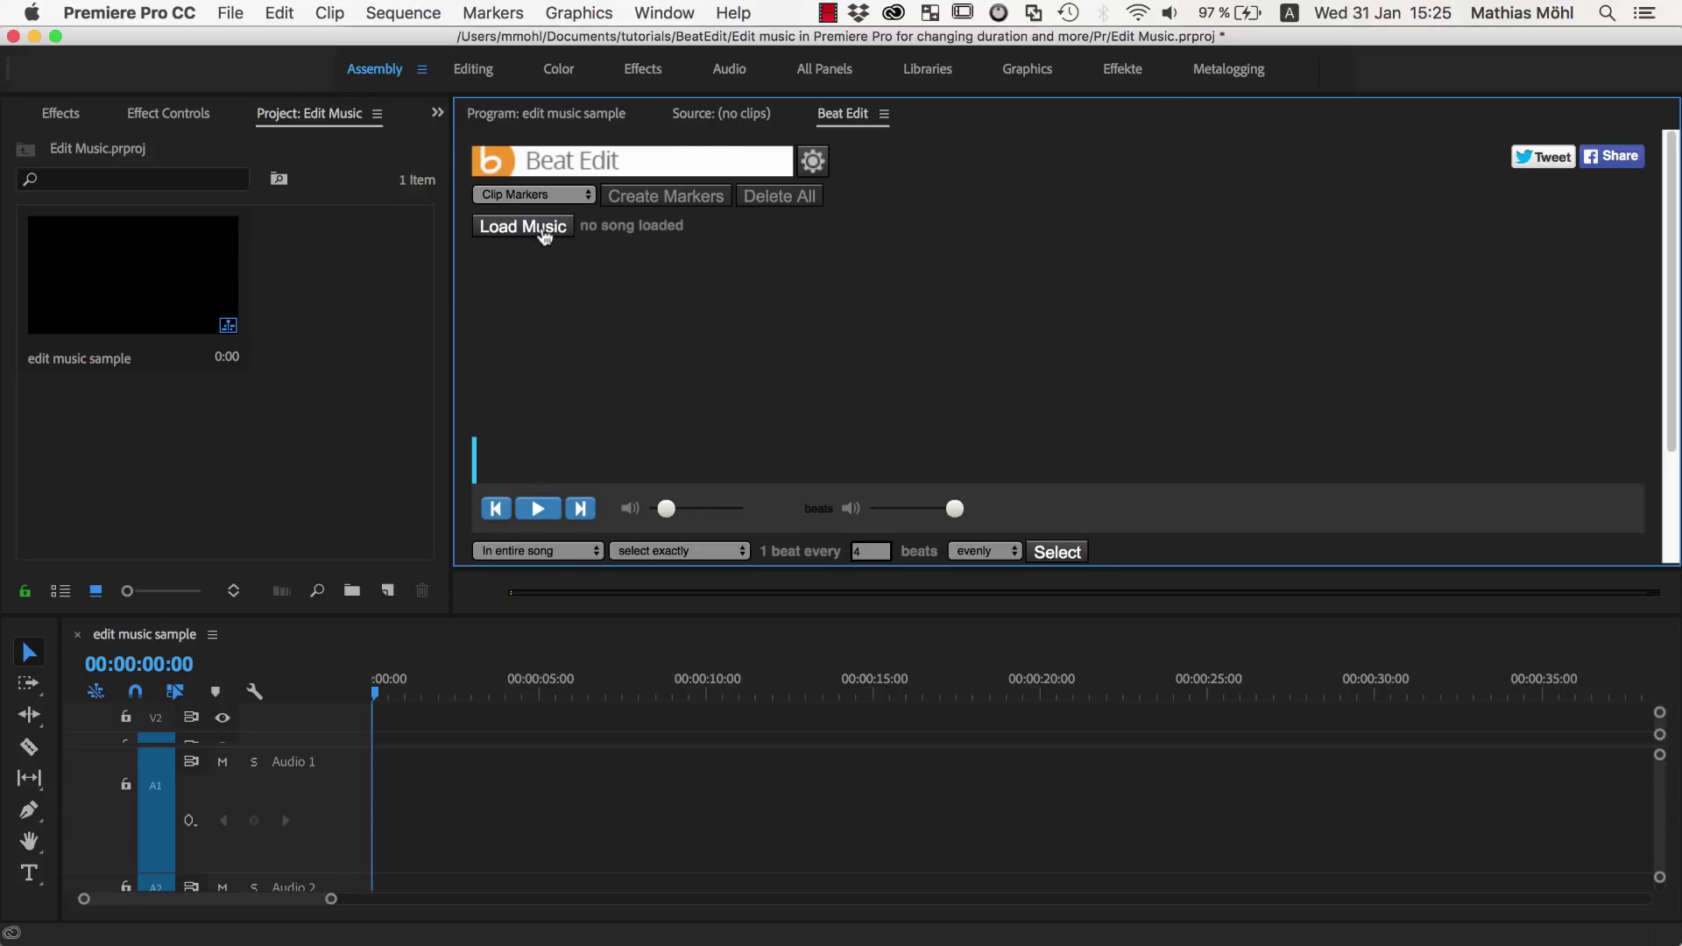
{"action": "left_click", "coordinate": [543, 230]}
{"action": "left_click", "coordinate": [740, 232]}
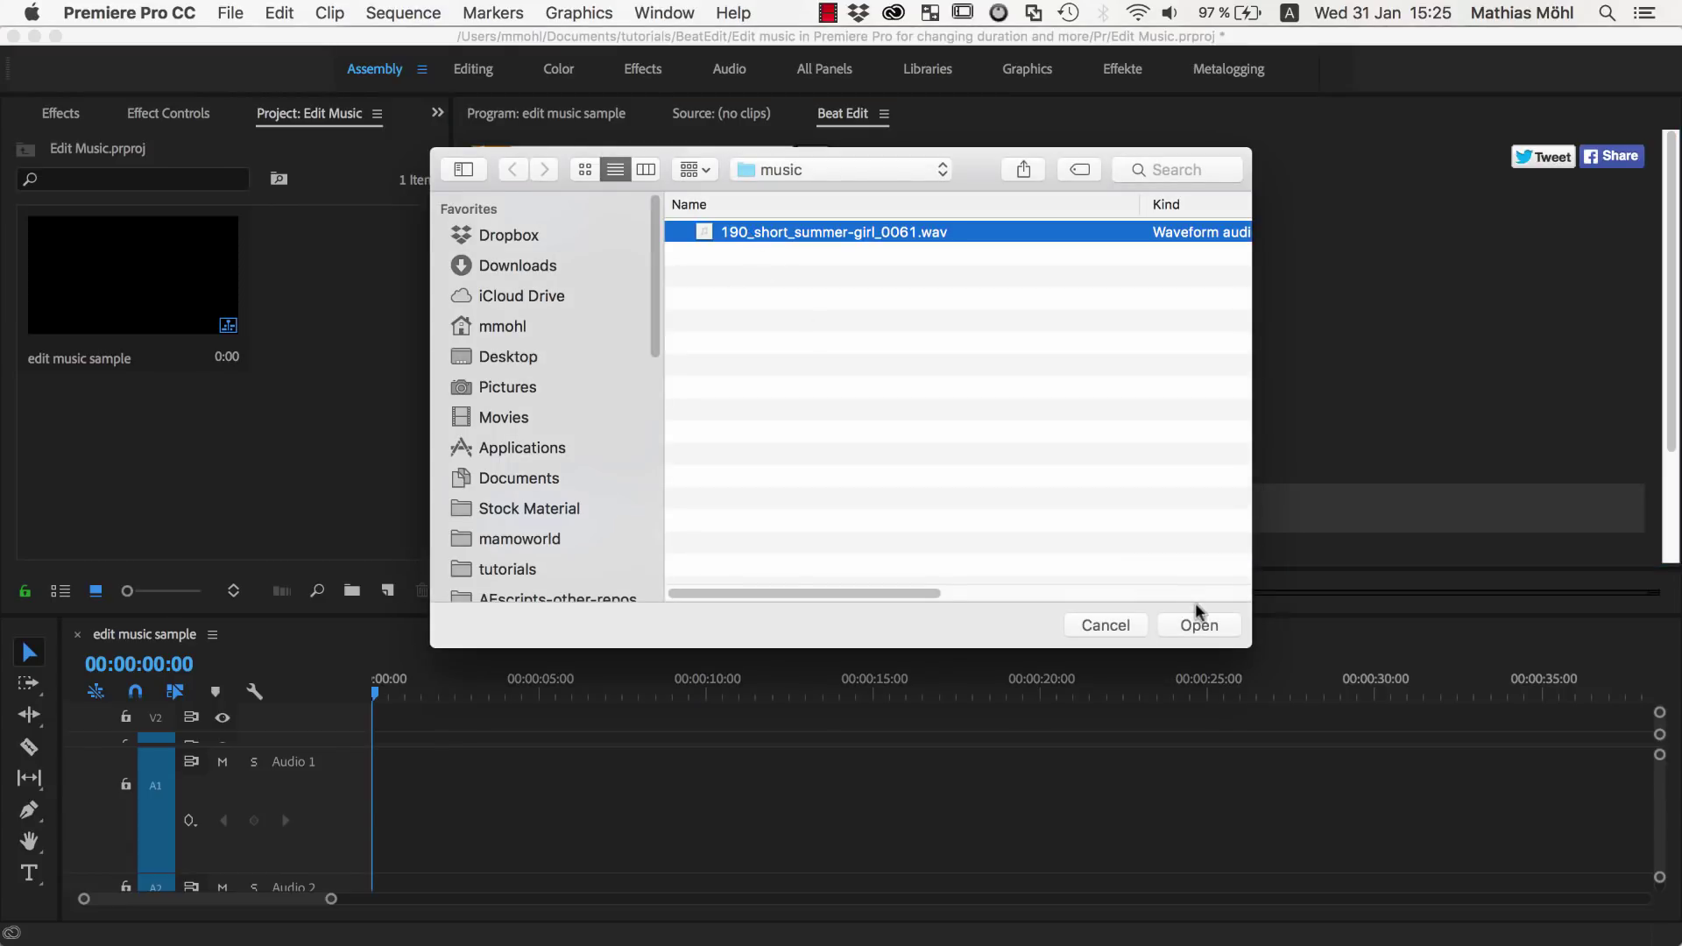
{"action": "left_click", "coordinate": [1197, 623]}
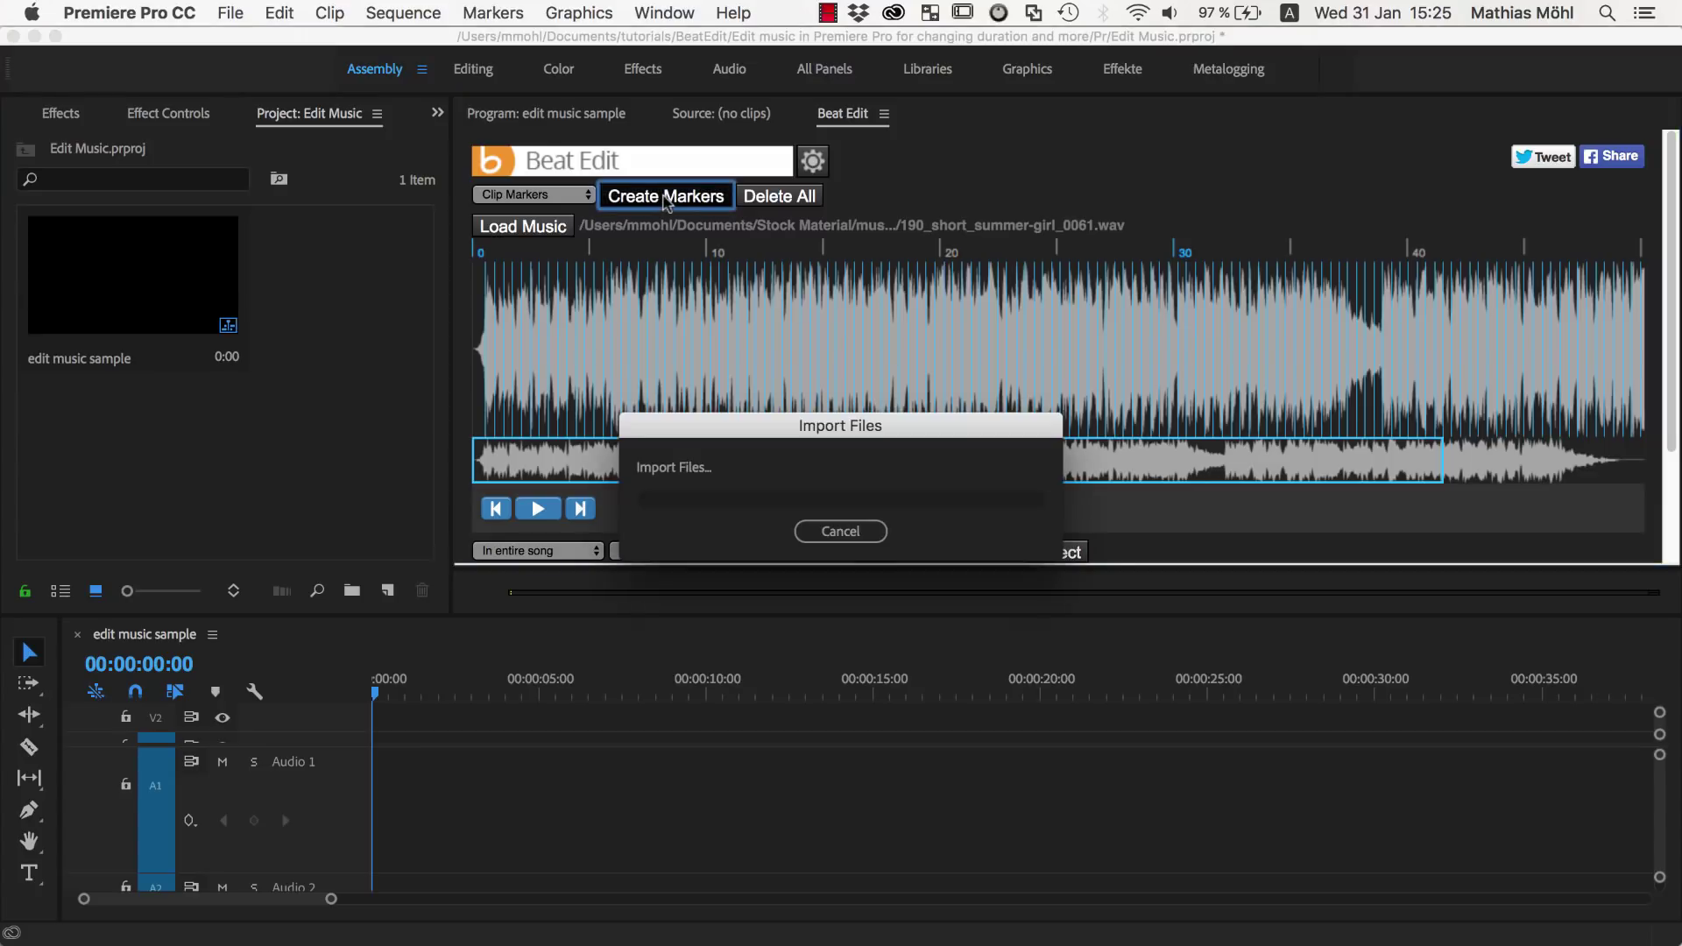
Place 190_short_summer-girl_0061.wav on audio track A1 and play the sequence
{"action": "left_click_drag", "start_coordinate": [301, 314], "coordinate": [379, 820]}
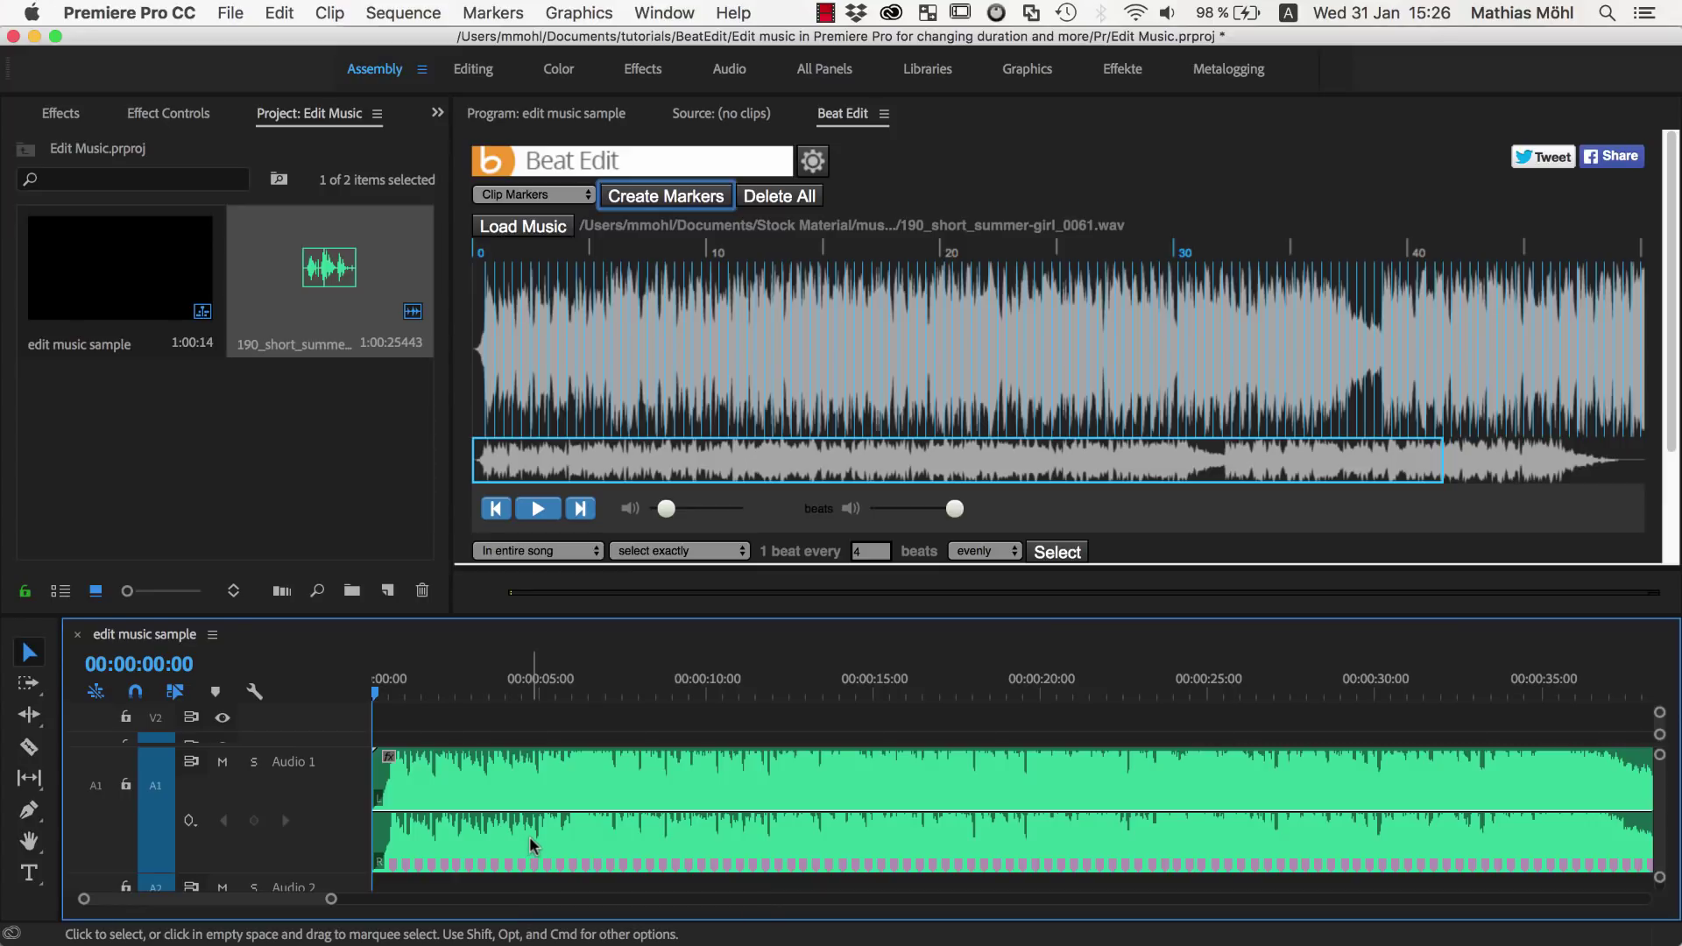
{"action": "key", "text": "space"}
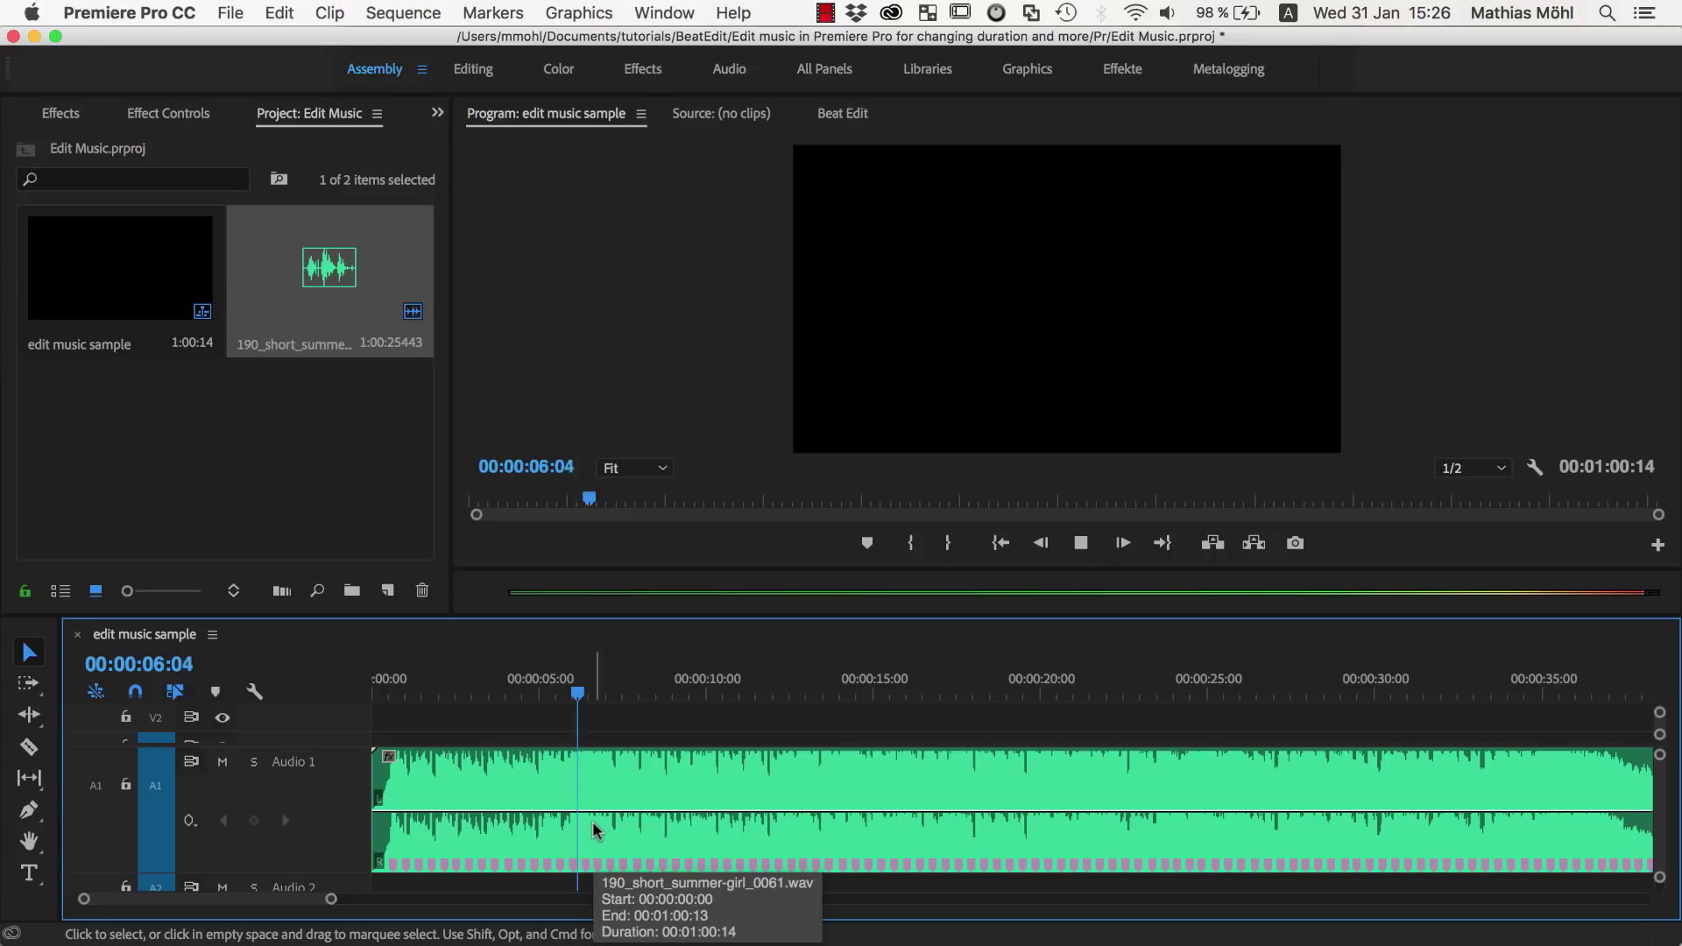
Stop playback, locate the beat at 00:00:06:19, select the clip and zoom in around it
{"action": "key", "text": "space"}
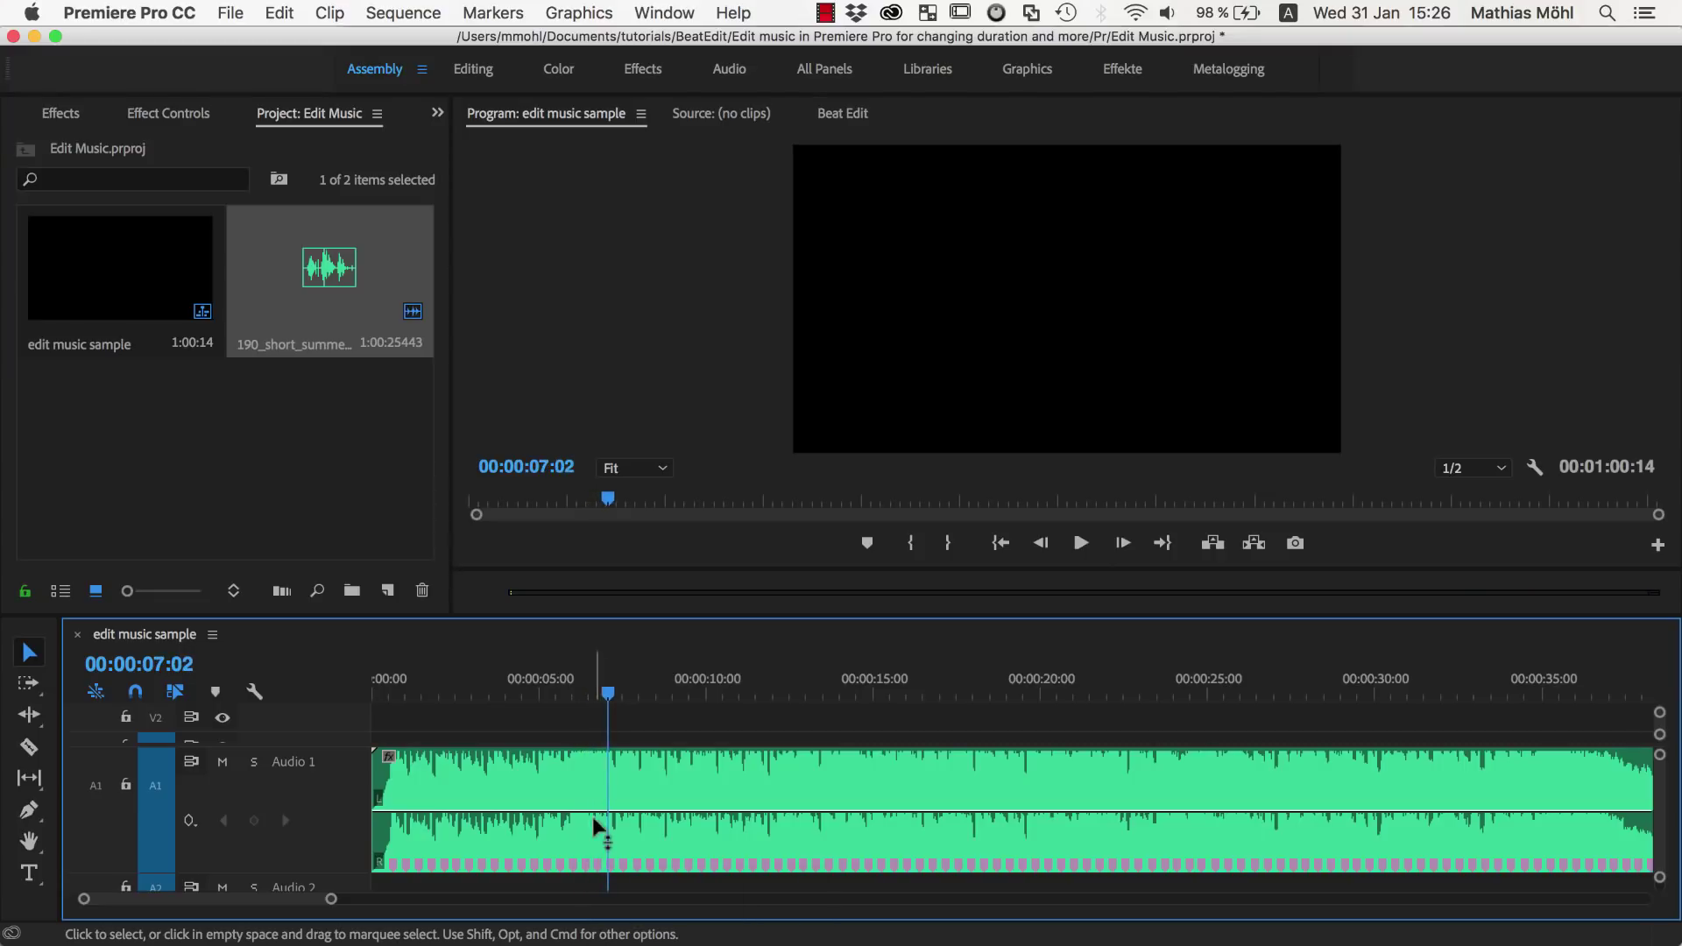
{"action": "left_click_drag", "start_coordinate": [609, 710], "coordinate": [575, 701]}
{"action": "key", "text": "space"}
{"action": "key", "text": "space"}
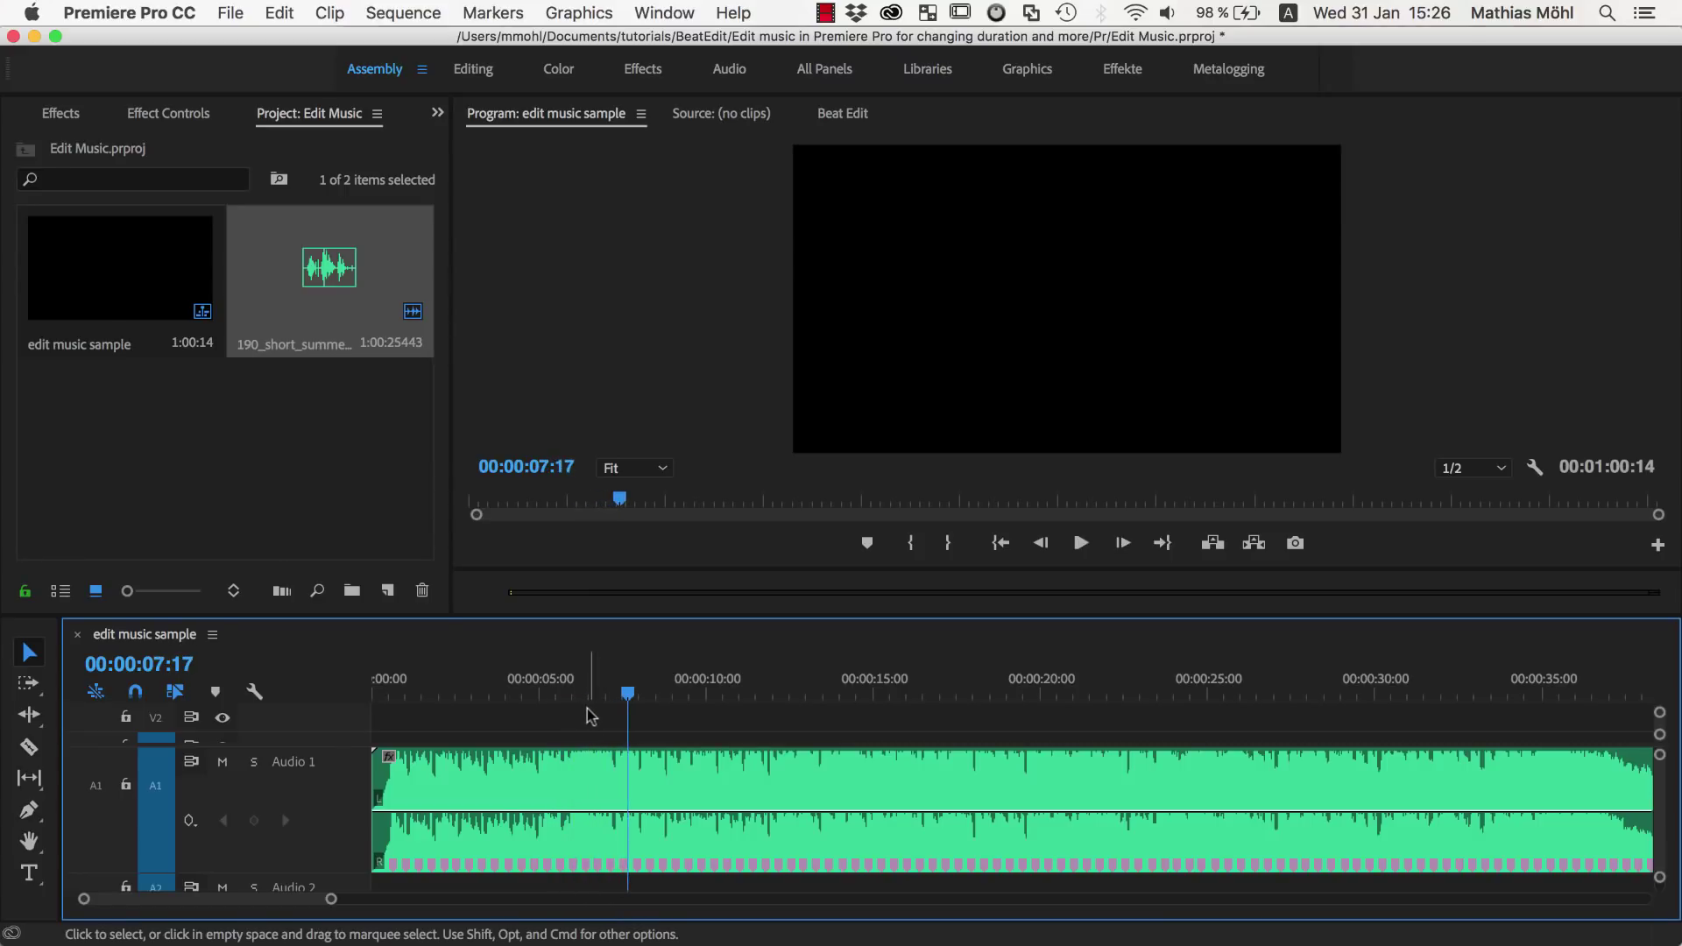
{"action": "mouse_move", "coordinate": [626, 704]}
{"action": "left_mouse_down"}
{"action": "mouse_move", "coordinate": [582, 701]}
{"action": "mouse_move", "coordinate": [596, 701]}
{"action": "left_mouse_up"}
{"action": "left_click", "coordinate": [601, 865]}
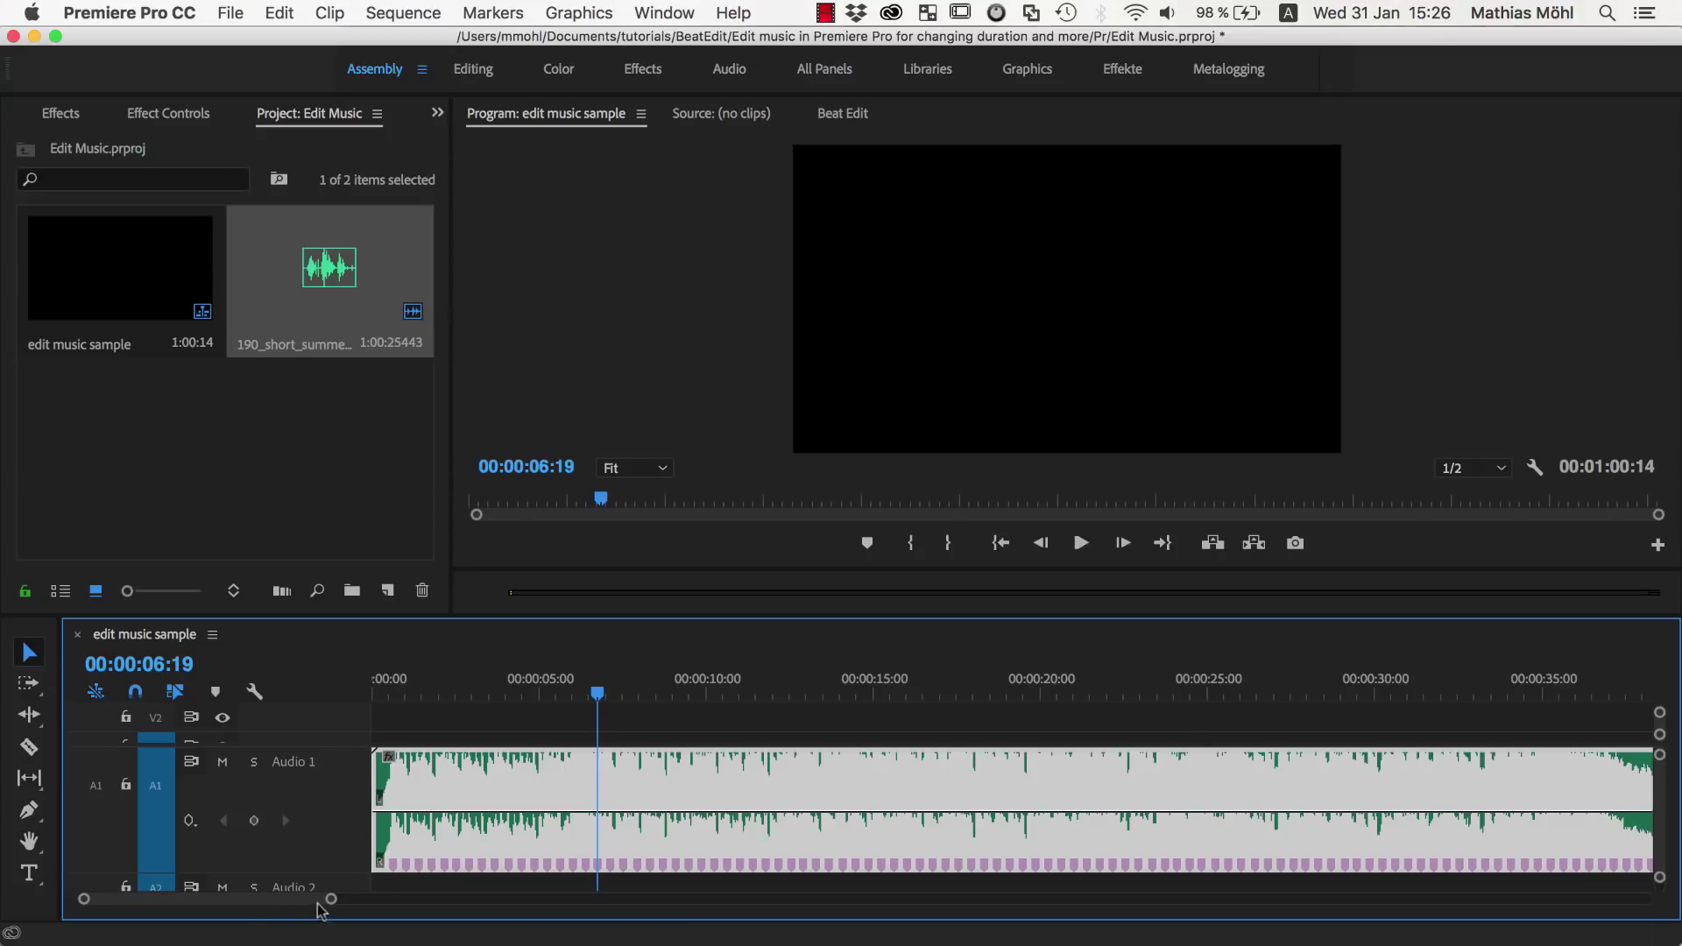
{"action": "left_click_drag", "start_coordinate": [331, 899], "coordinate": [215, 898]}
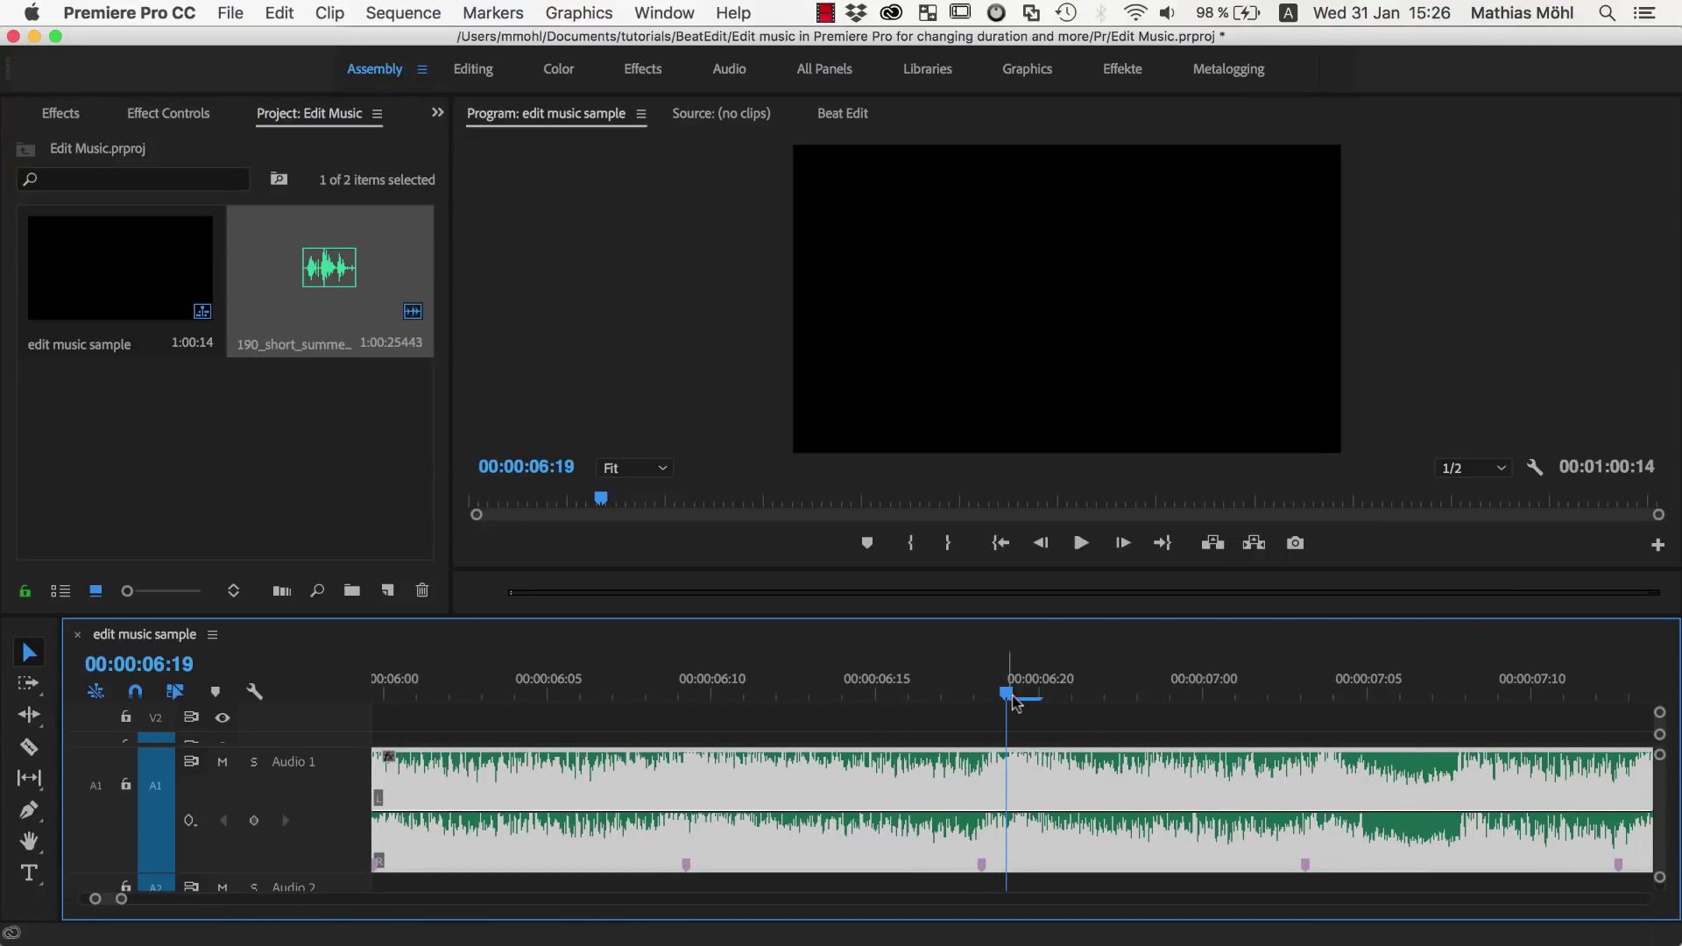
Park the playhead on the 00:00:06:18 beat marker and open the timeline display settings
{"action": "left_click_drag", "start_coordinate": [996, 701], "coordinate": [973, 701]}
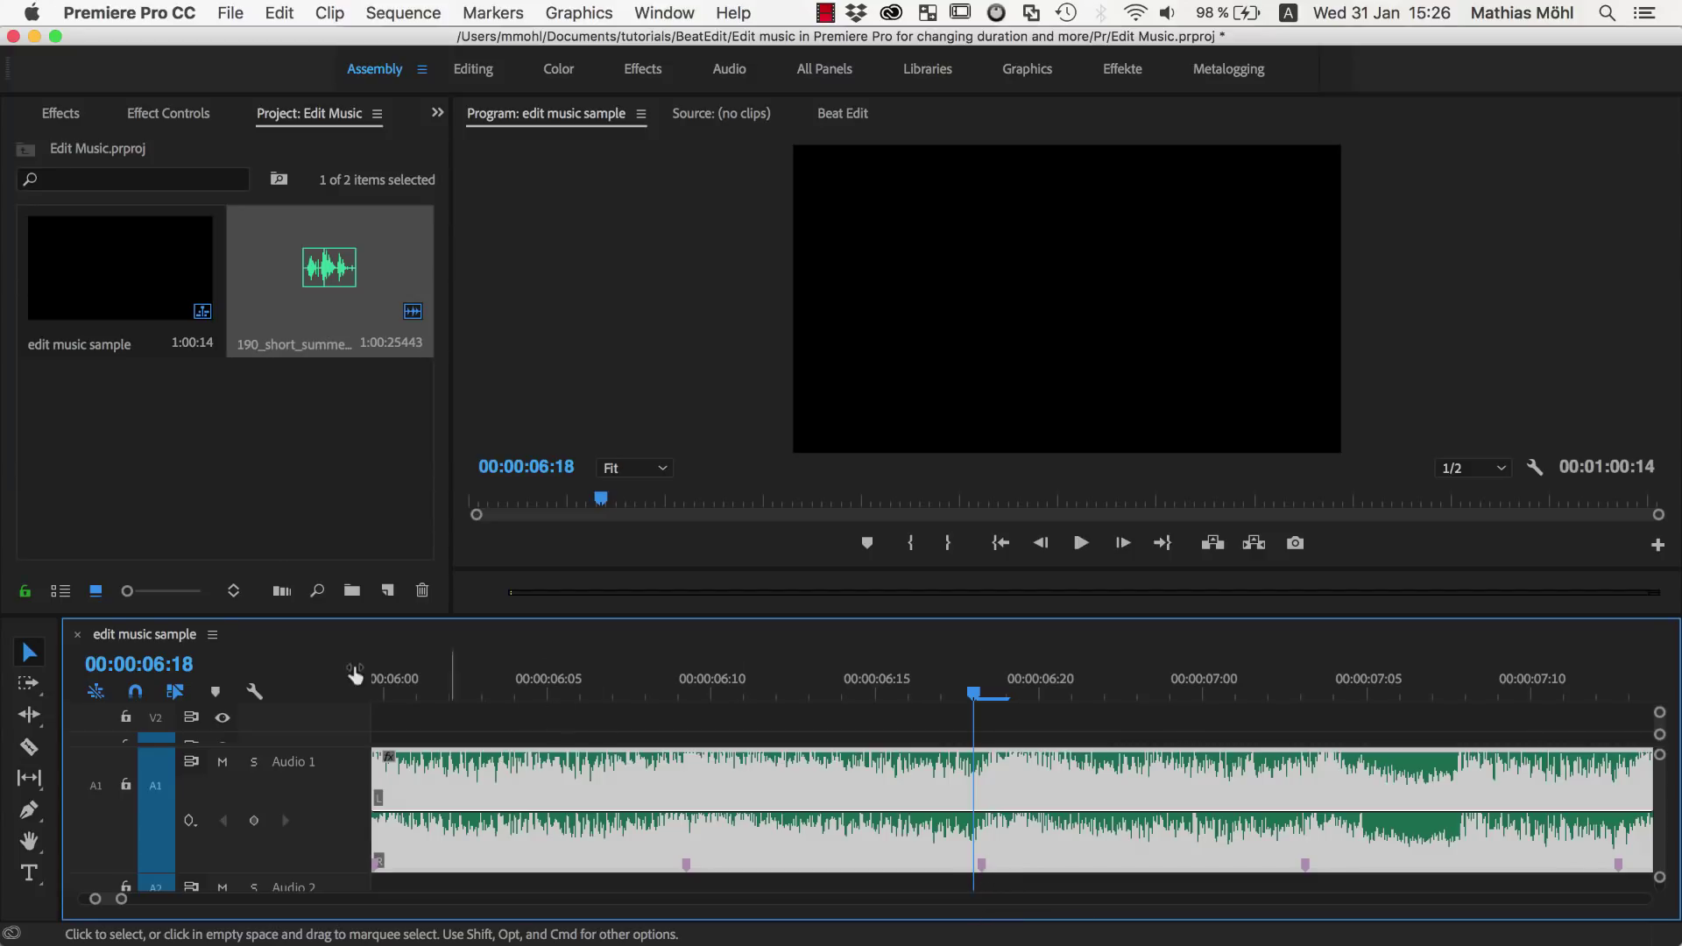
{"action": "left_click", "coordinate": [212, 635]}
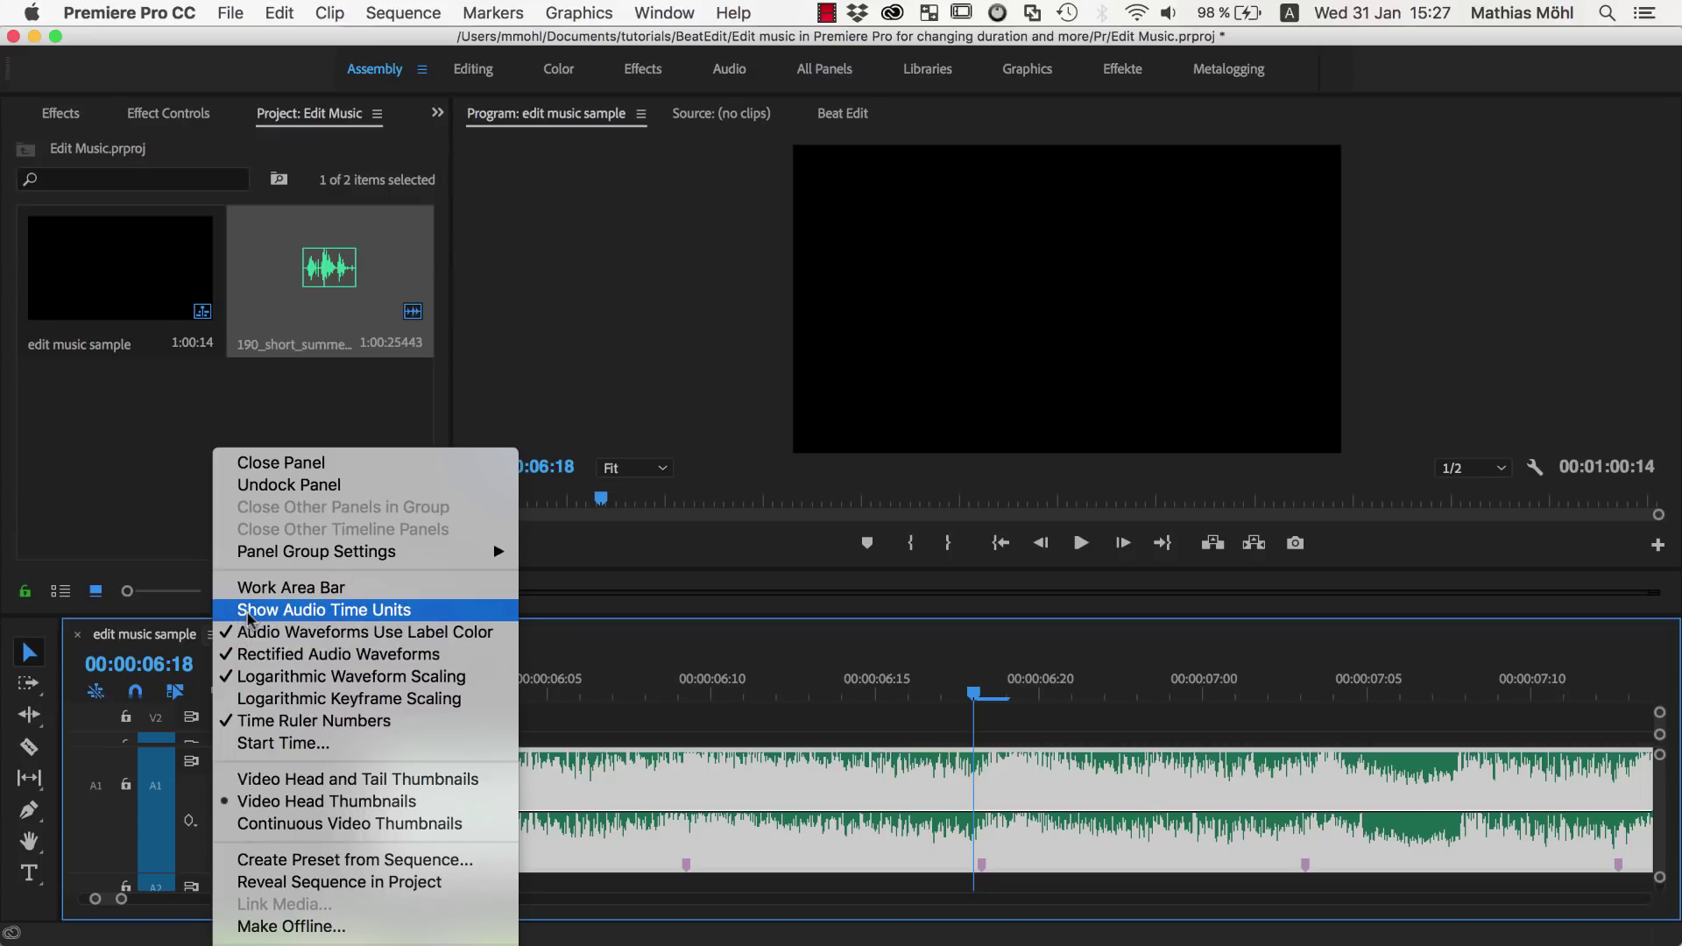
Switch the timeline to audio time units and cut the song exactly at the 06:18 beat
{"action": "left_click", "coordinate": [259, 618]}
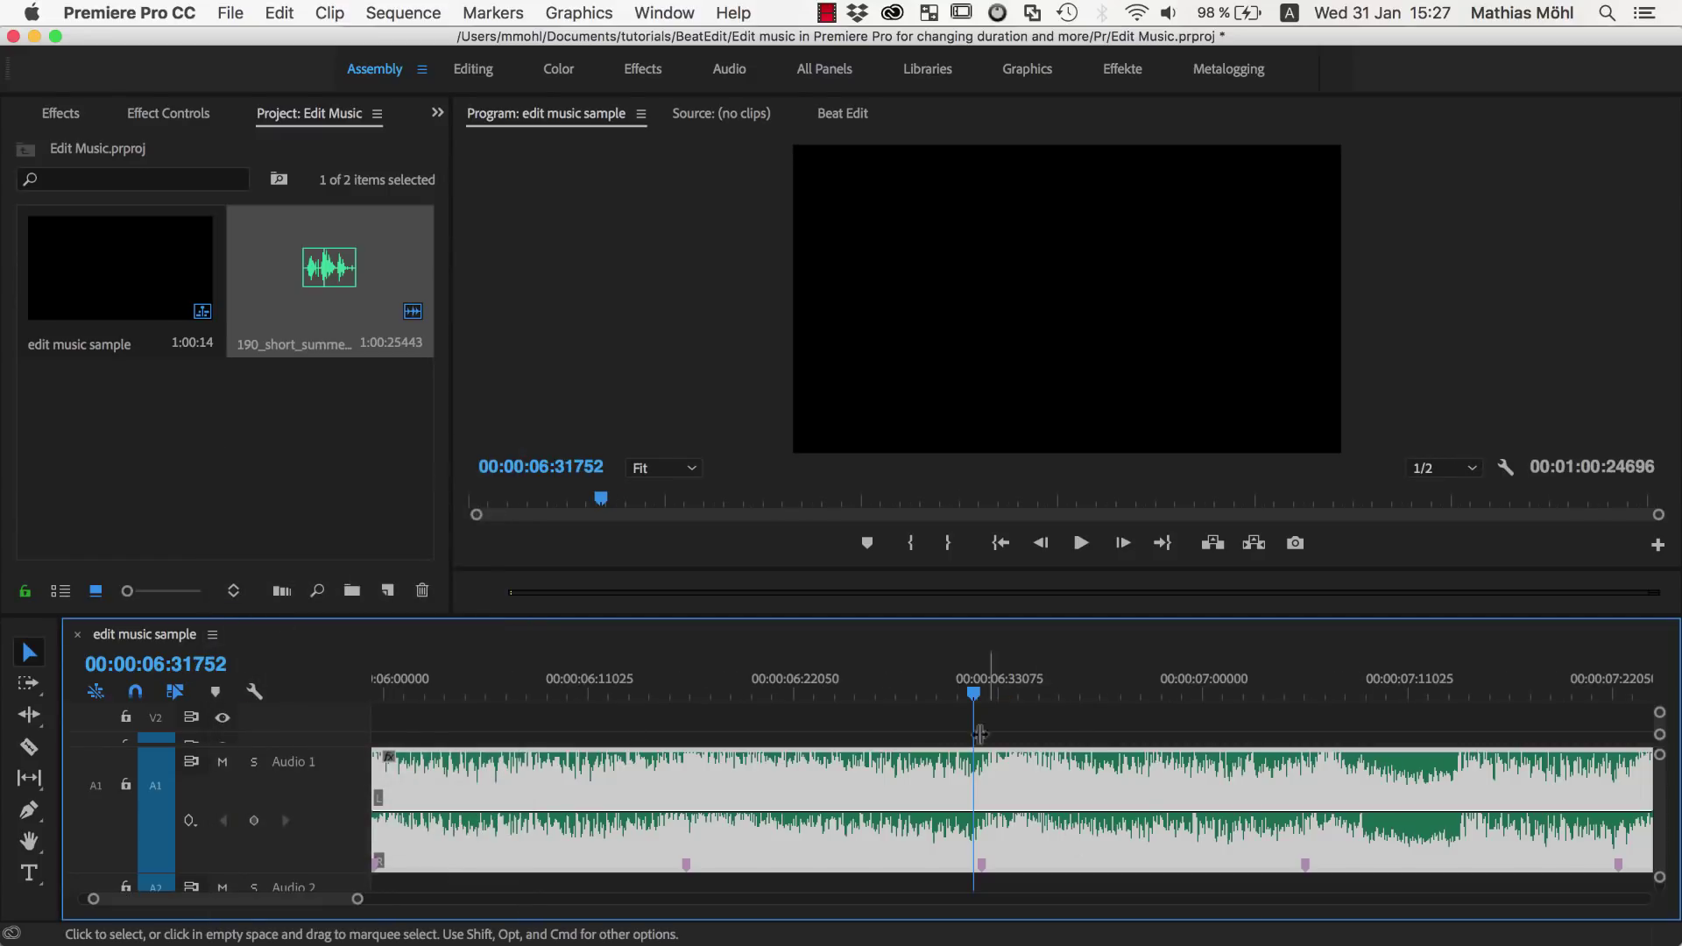
{"action": "left_click", "coordinate": [986, 694]}
{"action": "left_click_drag", "start_coordinate": [987, 695], "coordinate": [985, 695]}
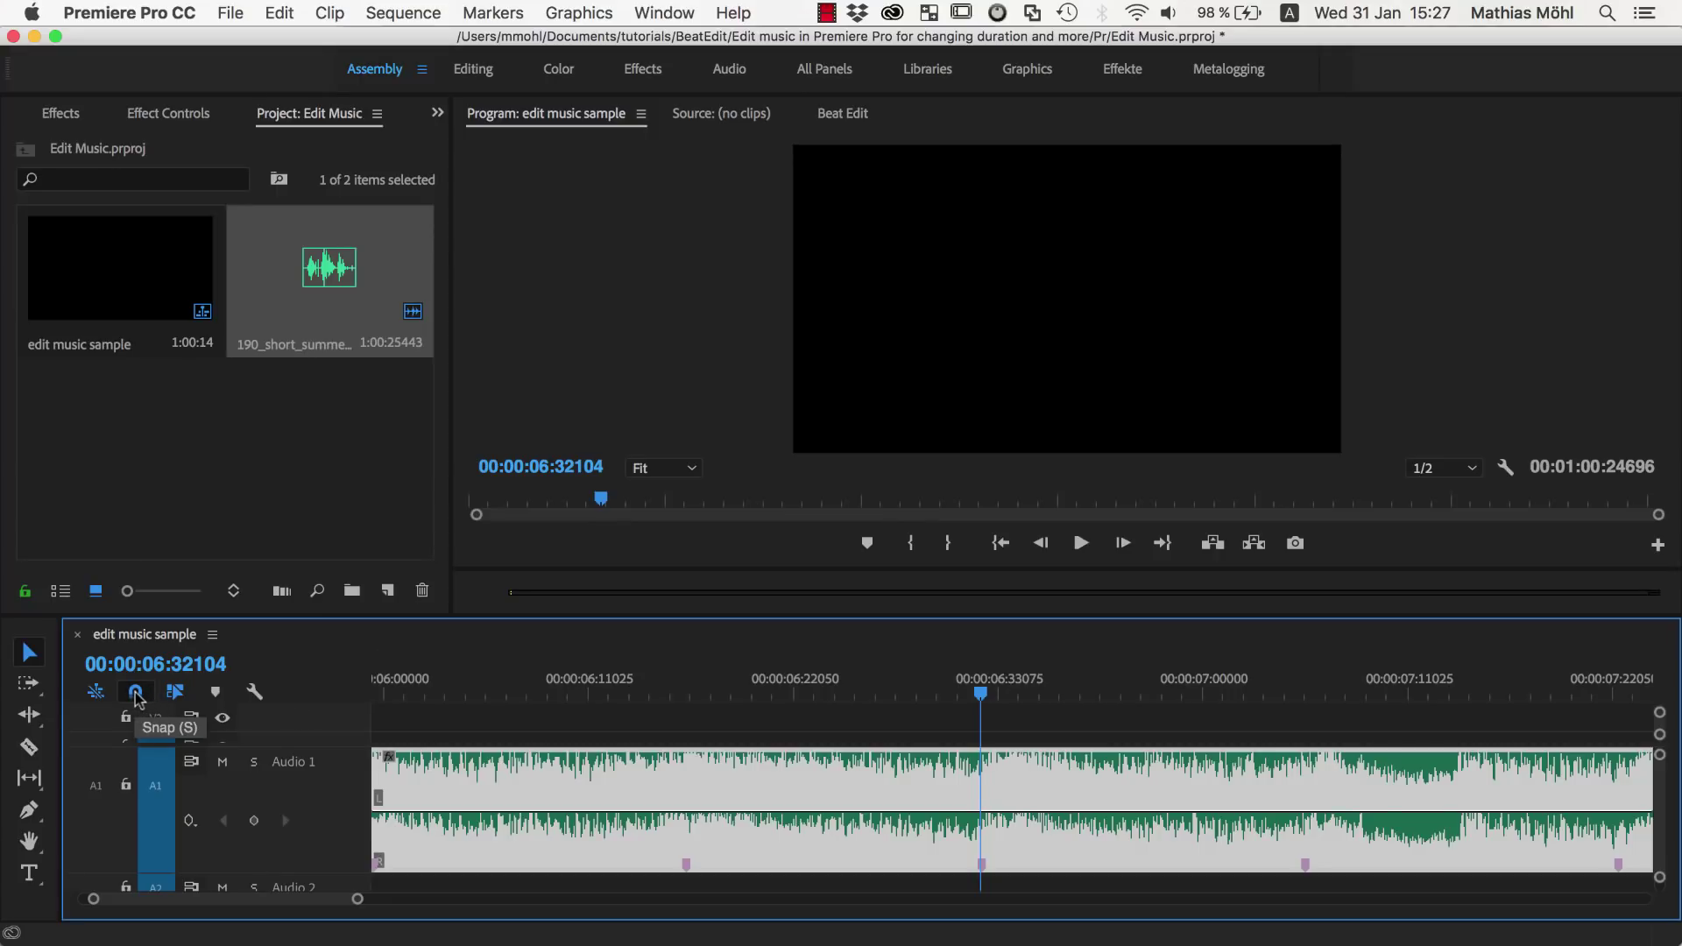
{"action": "mouse_move", "coordinate": [980, 692]}
{"action": "left_mouse_down"}
{"action": "mouse_move", "coordinate": [921, 694]}
{"action": "mouse_move", "coordinate": [1009, 715]}
{"action": "mouse_move", "coordinate": [995, 714]}
{"action": "left_mouse_up"}
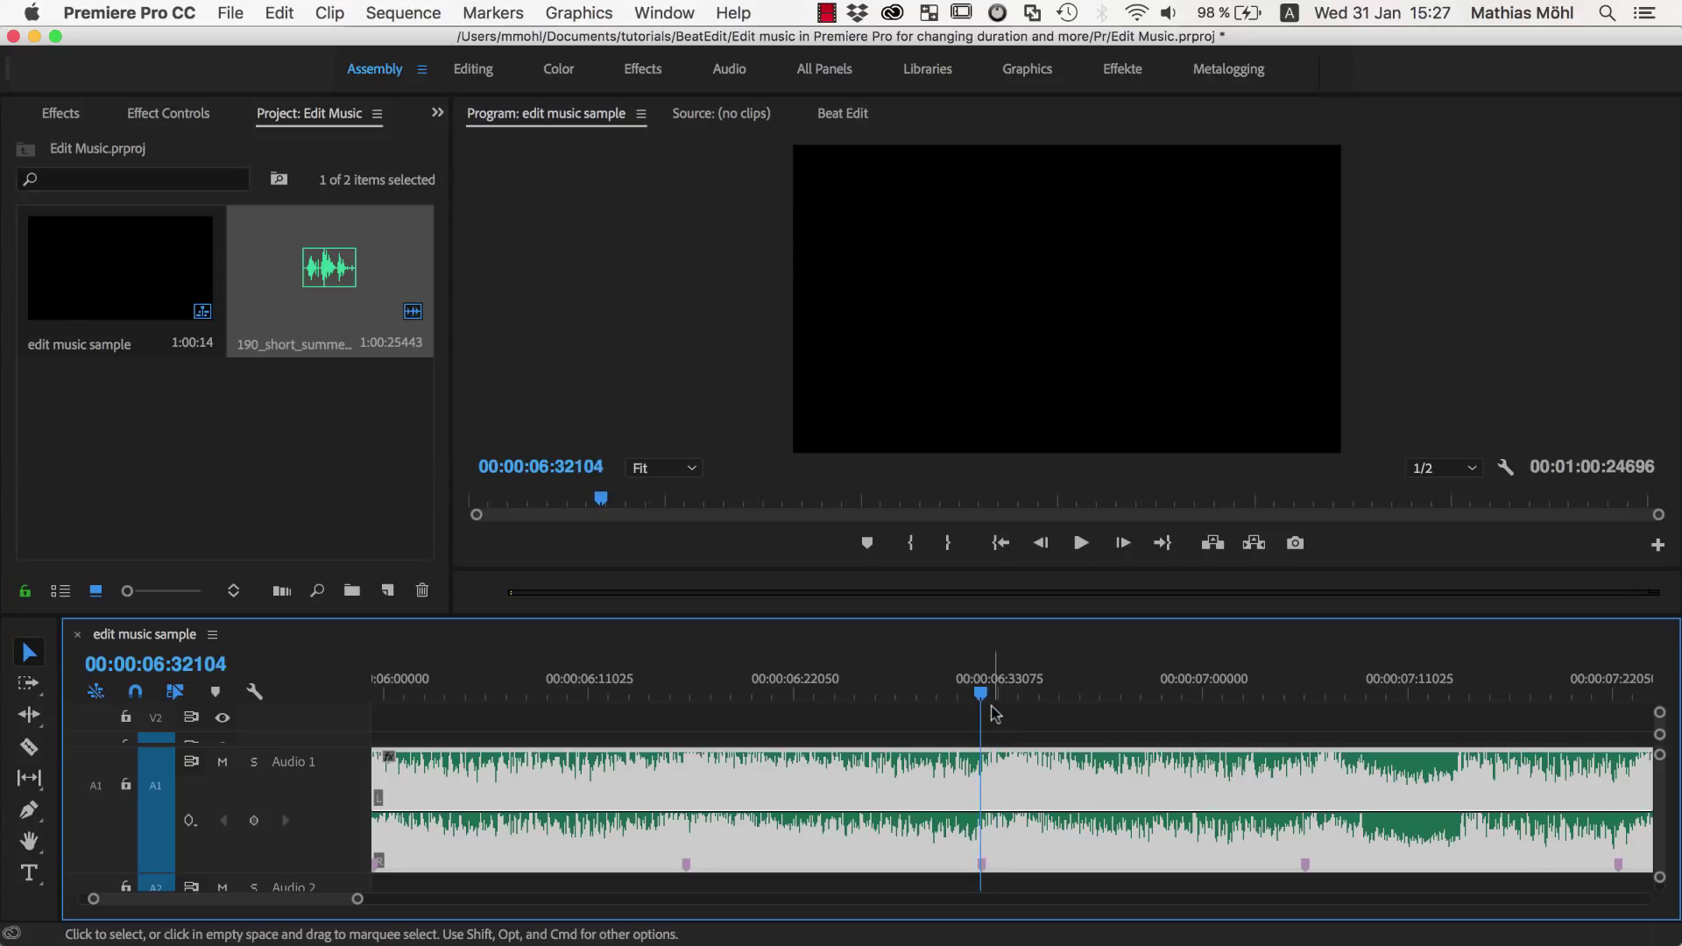
{"action": "key", "text": "super+k"}
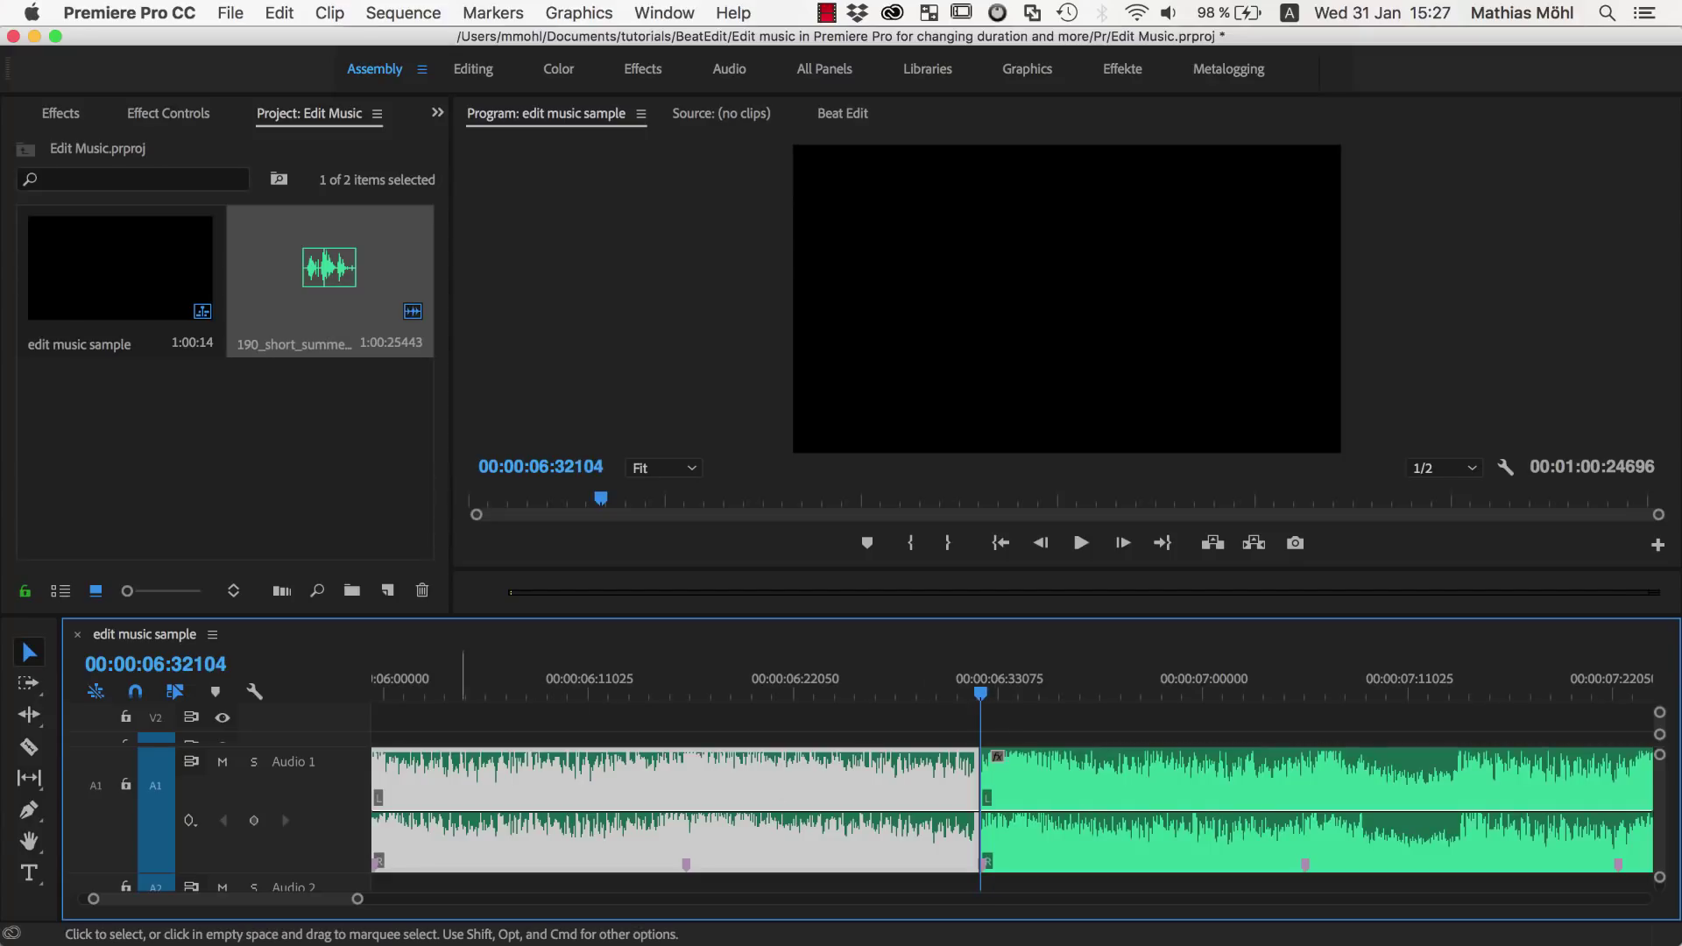
Add a second cut at the beat near 00:00:12:38865 and play across it
{"action": "left_click_drag", "start_coordinate": [357, 901], "coordinate": [554, 907]}
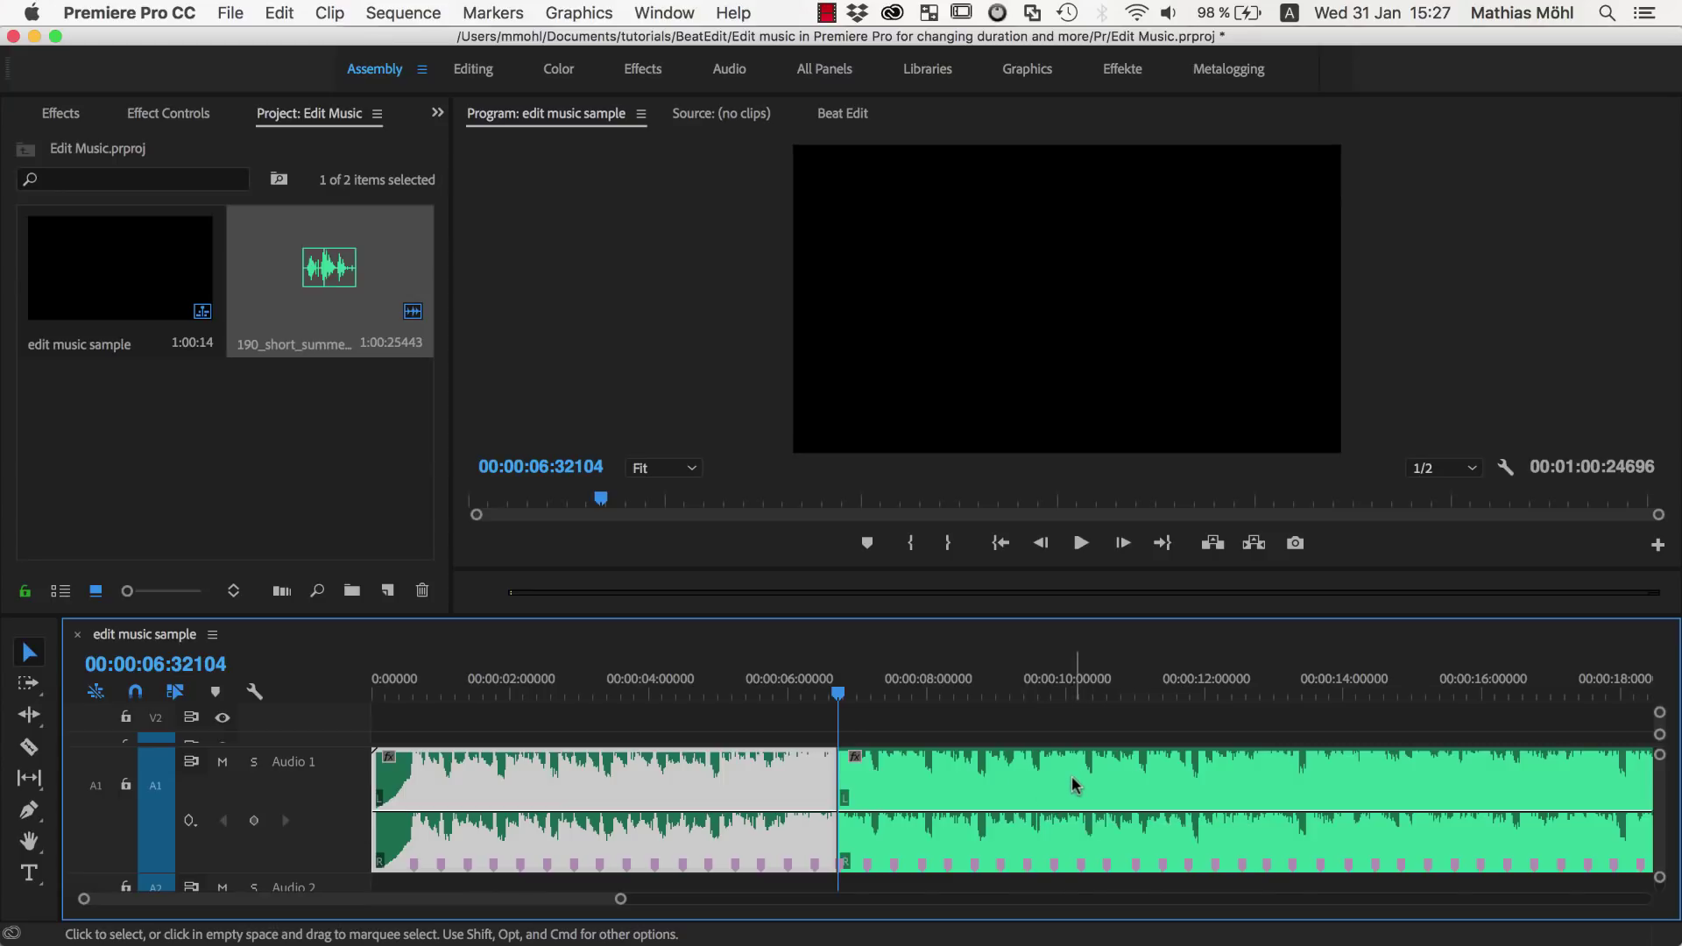
{"action": "key", "text": "space"}
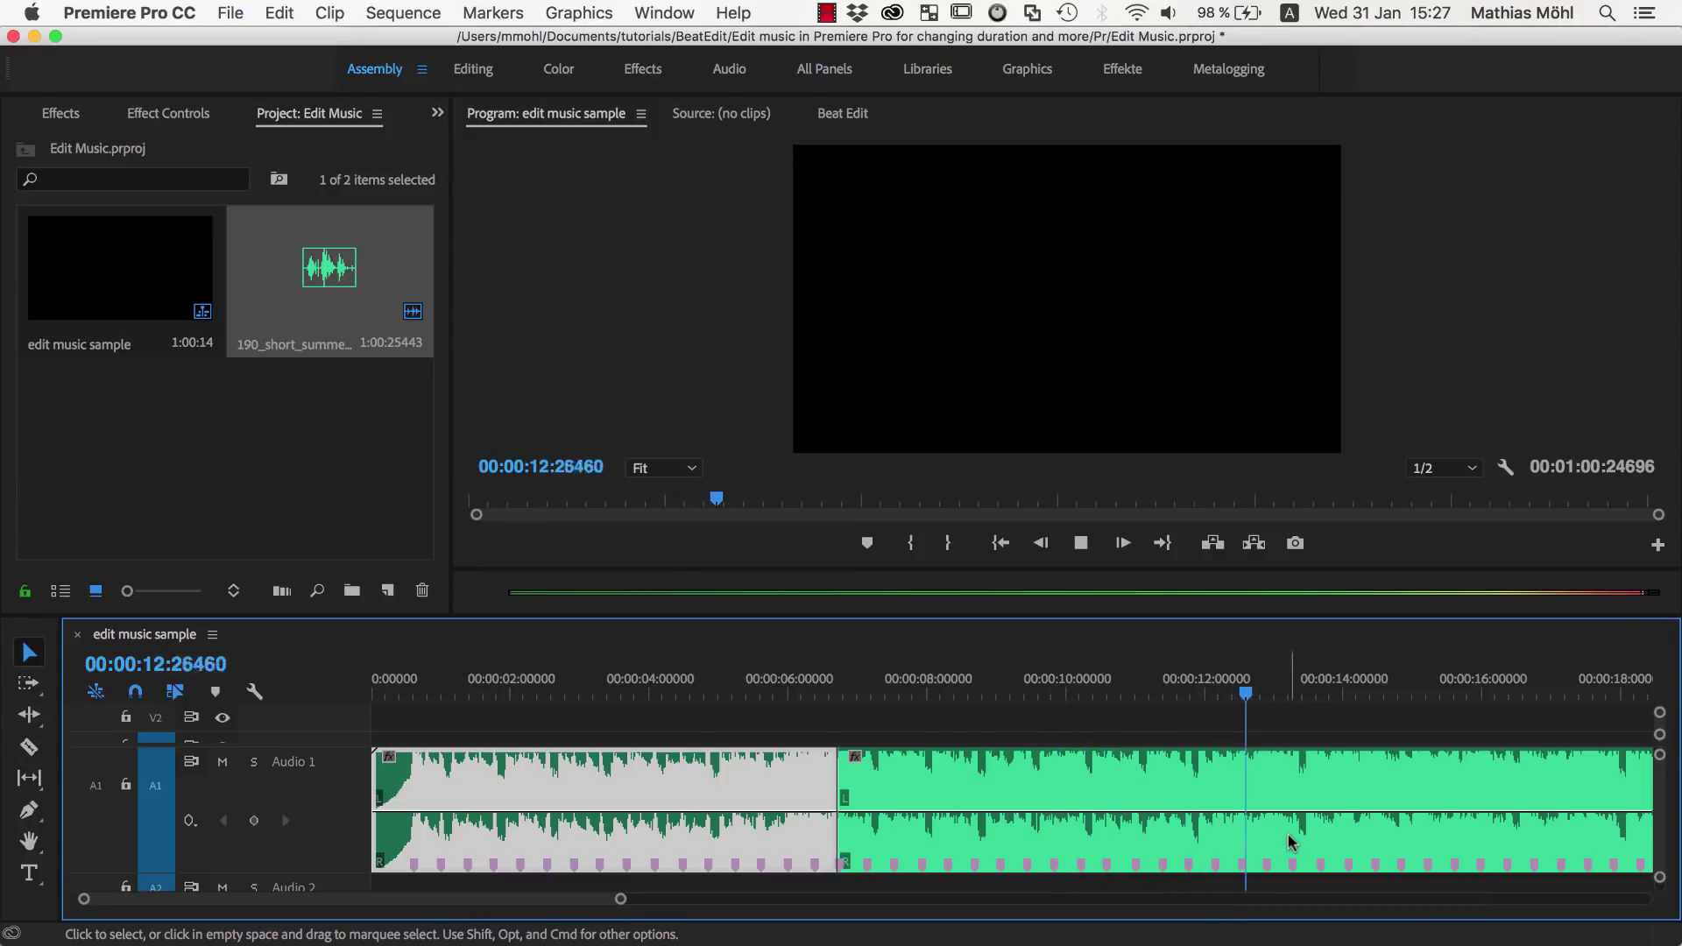
{"action": "key", "text": "space"}
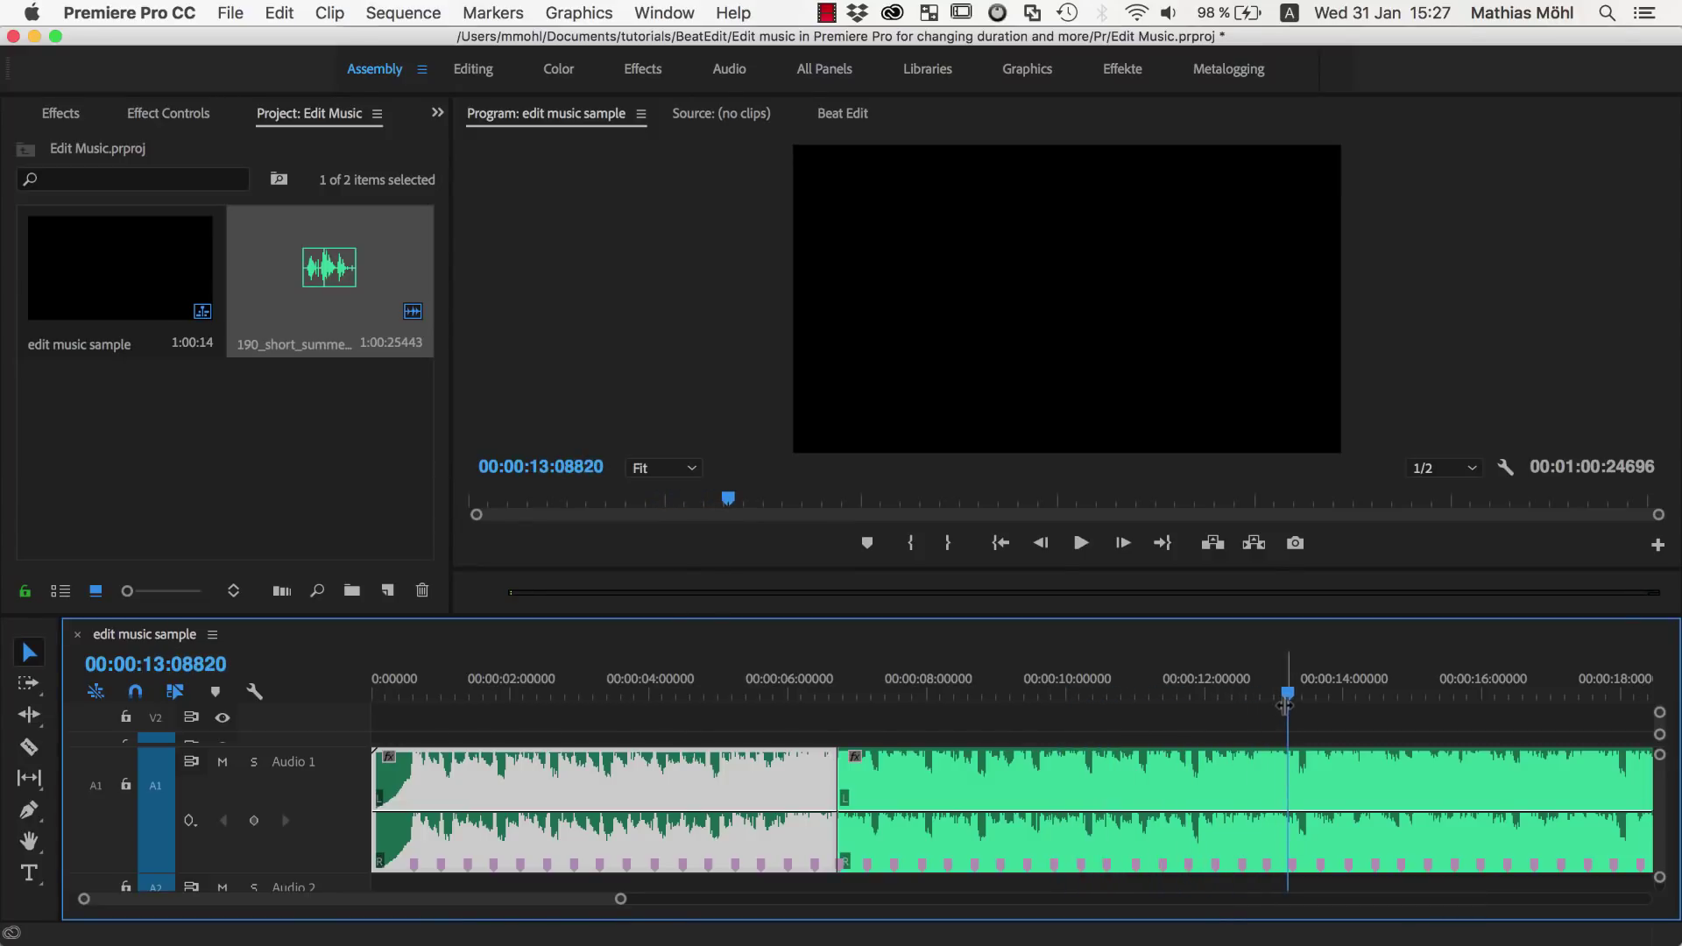
{"action": "left_click_drag", "start_coordinate": [1285, 706], "coordinate": [1265, 706]}
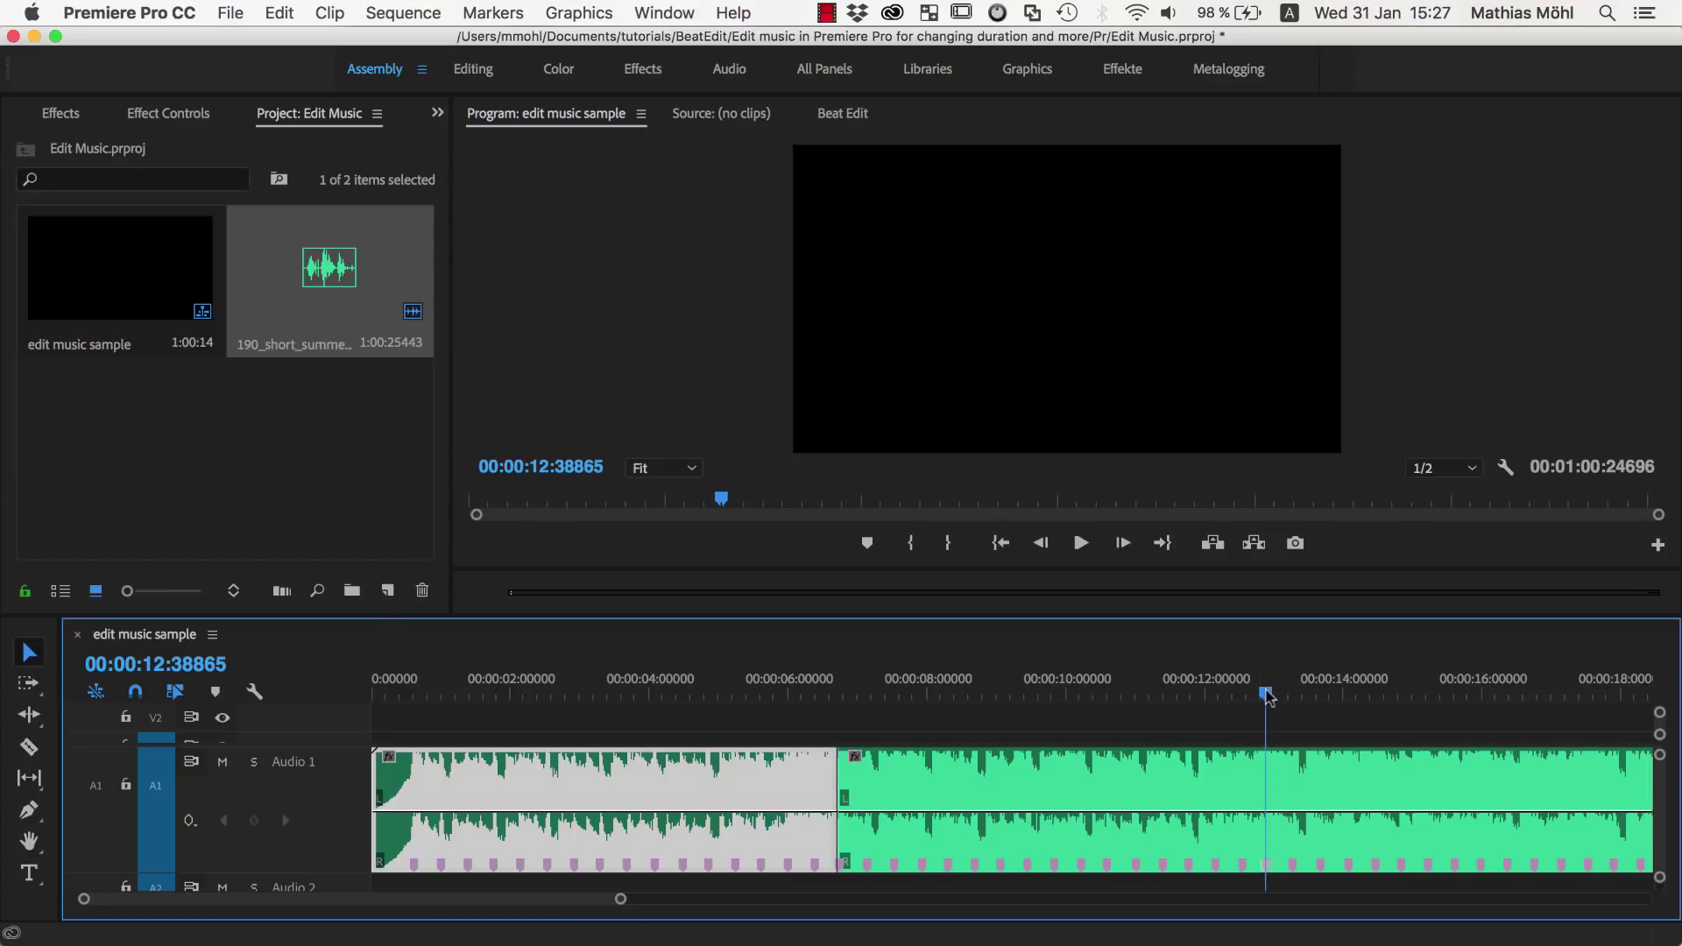
{"action": "key", "text": "super+k"}
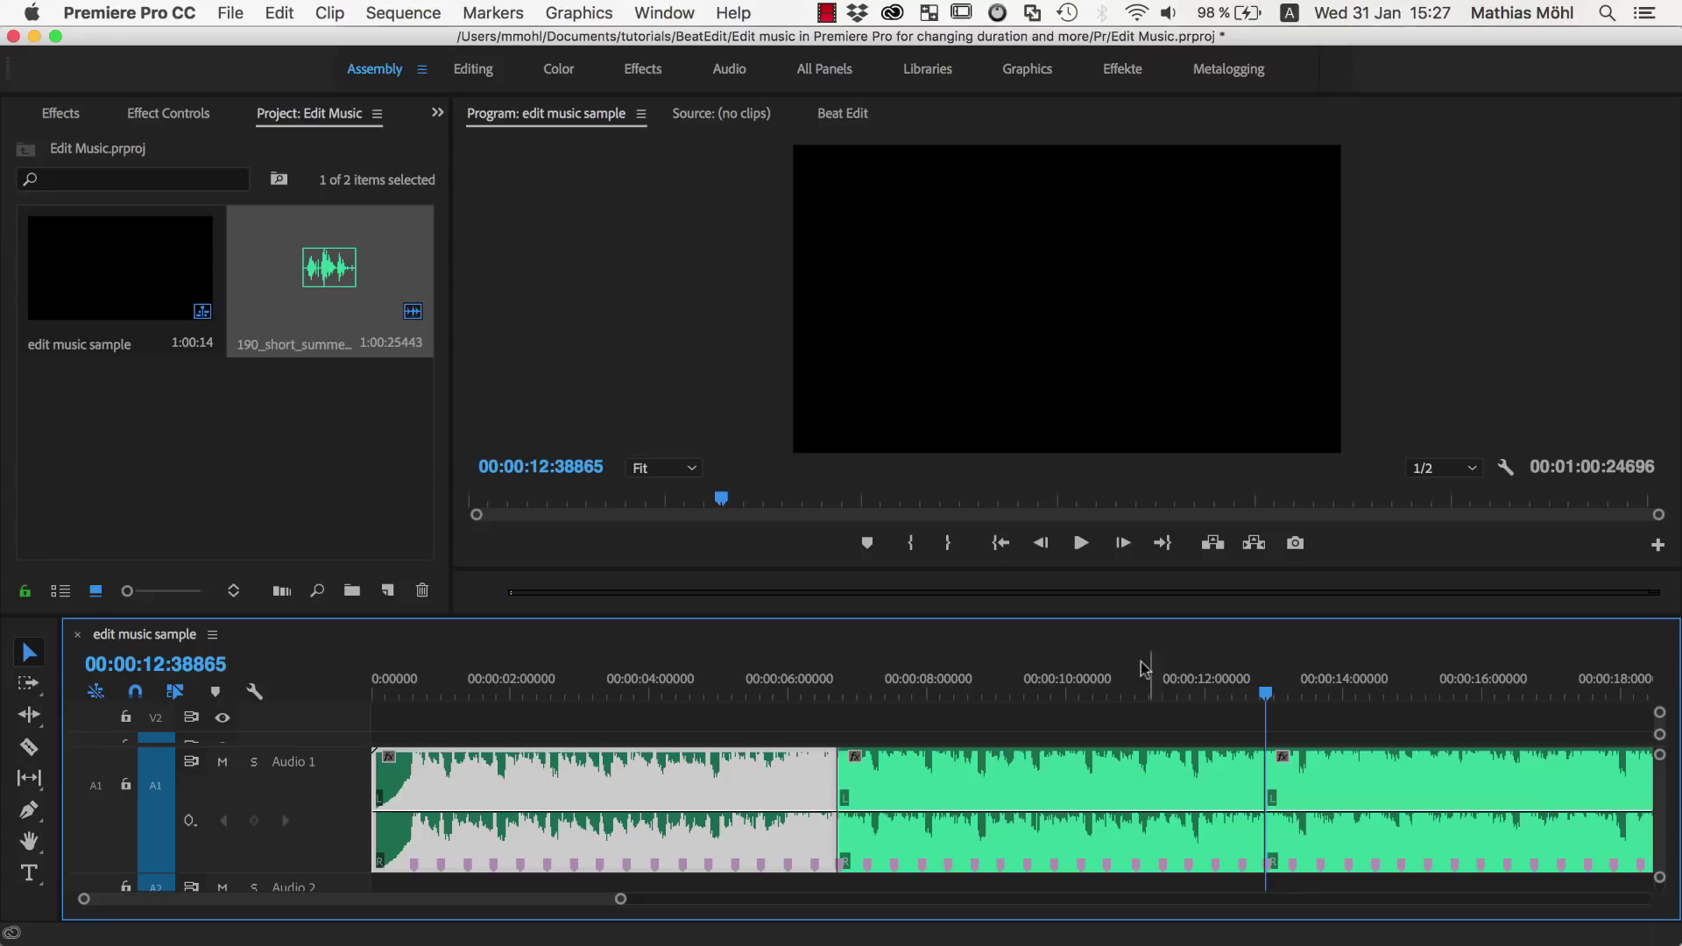
{"action": "left_click", "coordinate": [1216, 700]}
{"action": "key", "text": "space"}
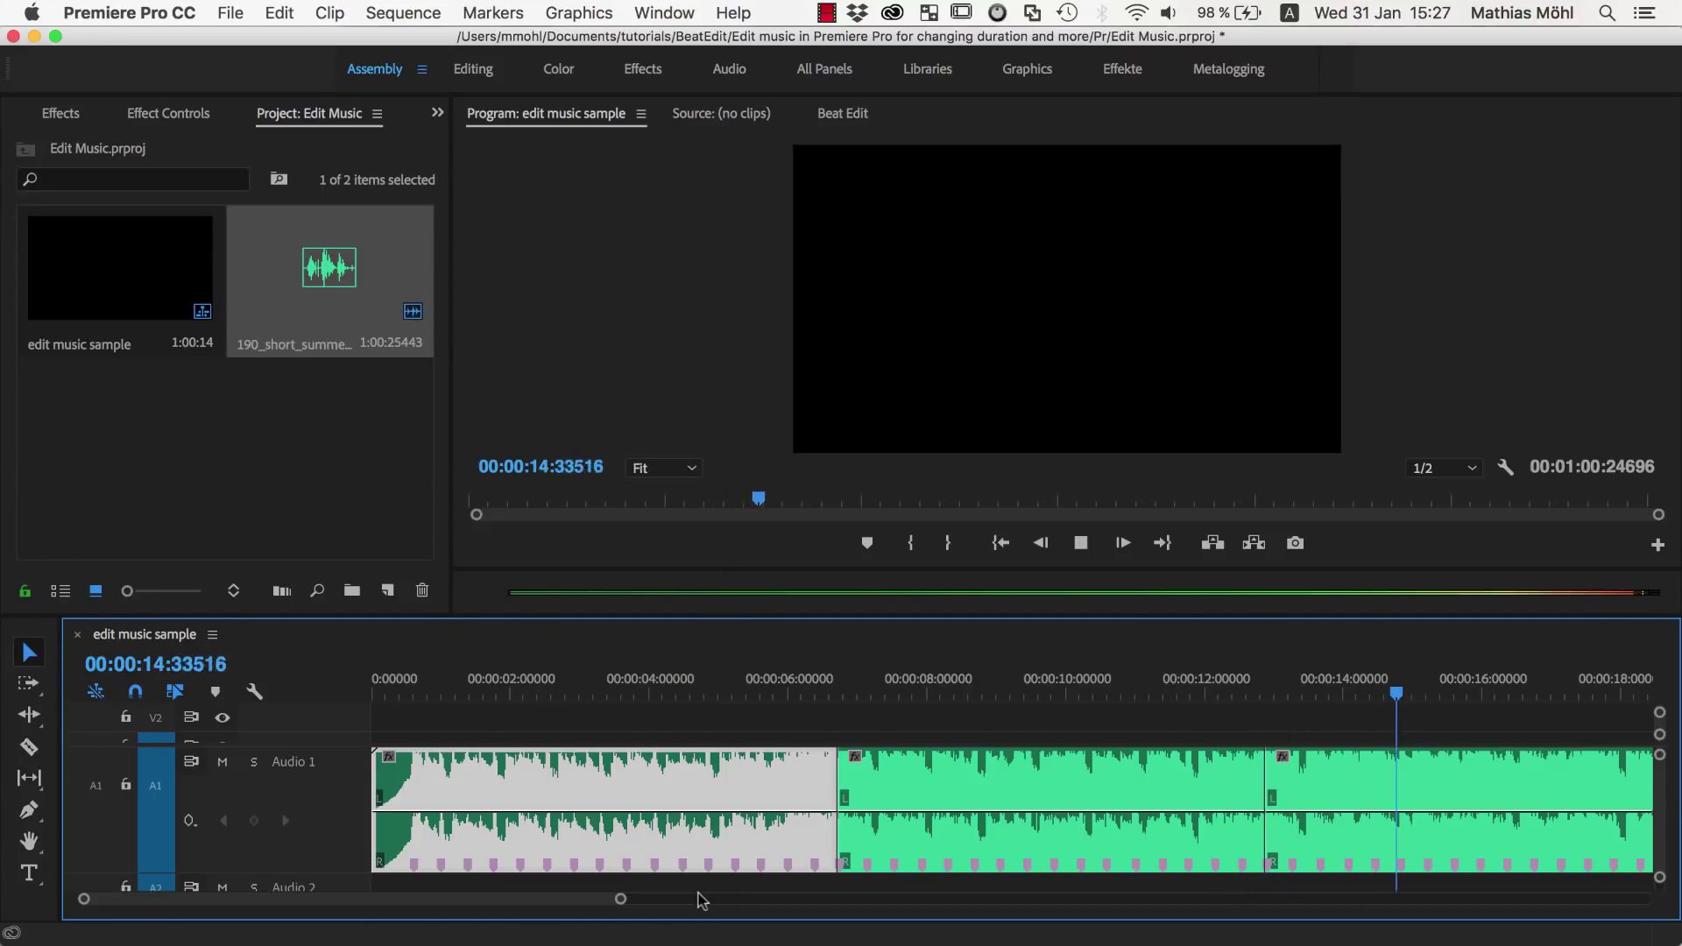
{"action": "key", "text": "space"}
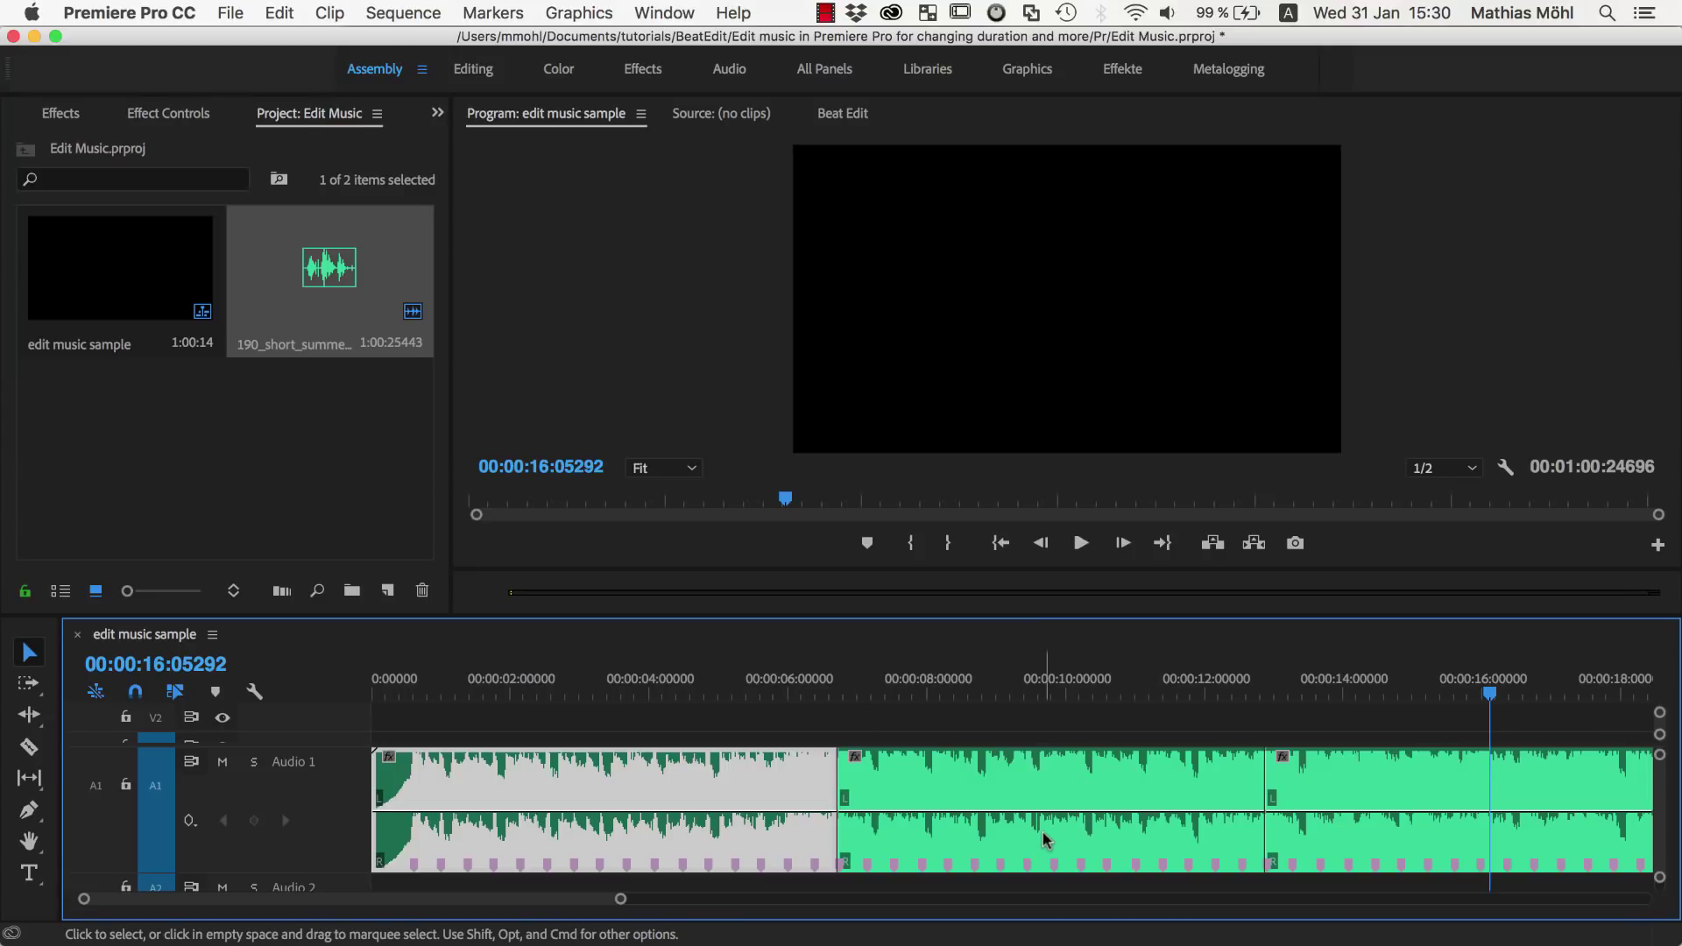
Play across the first and second cuts to check both edits
{"action": "left_click", "coordinate": [825, 699]}
{"action": "key", "text": "space"}
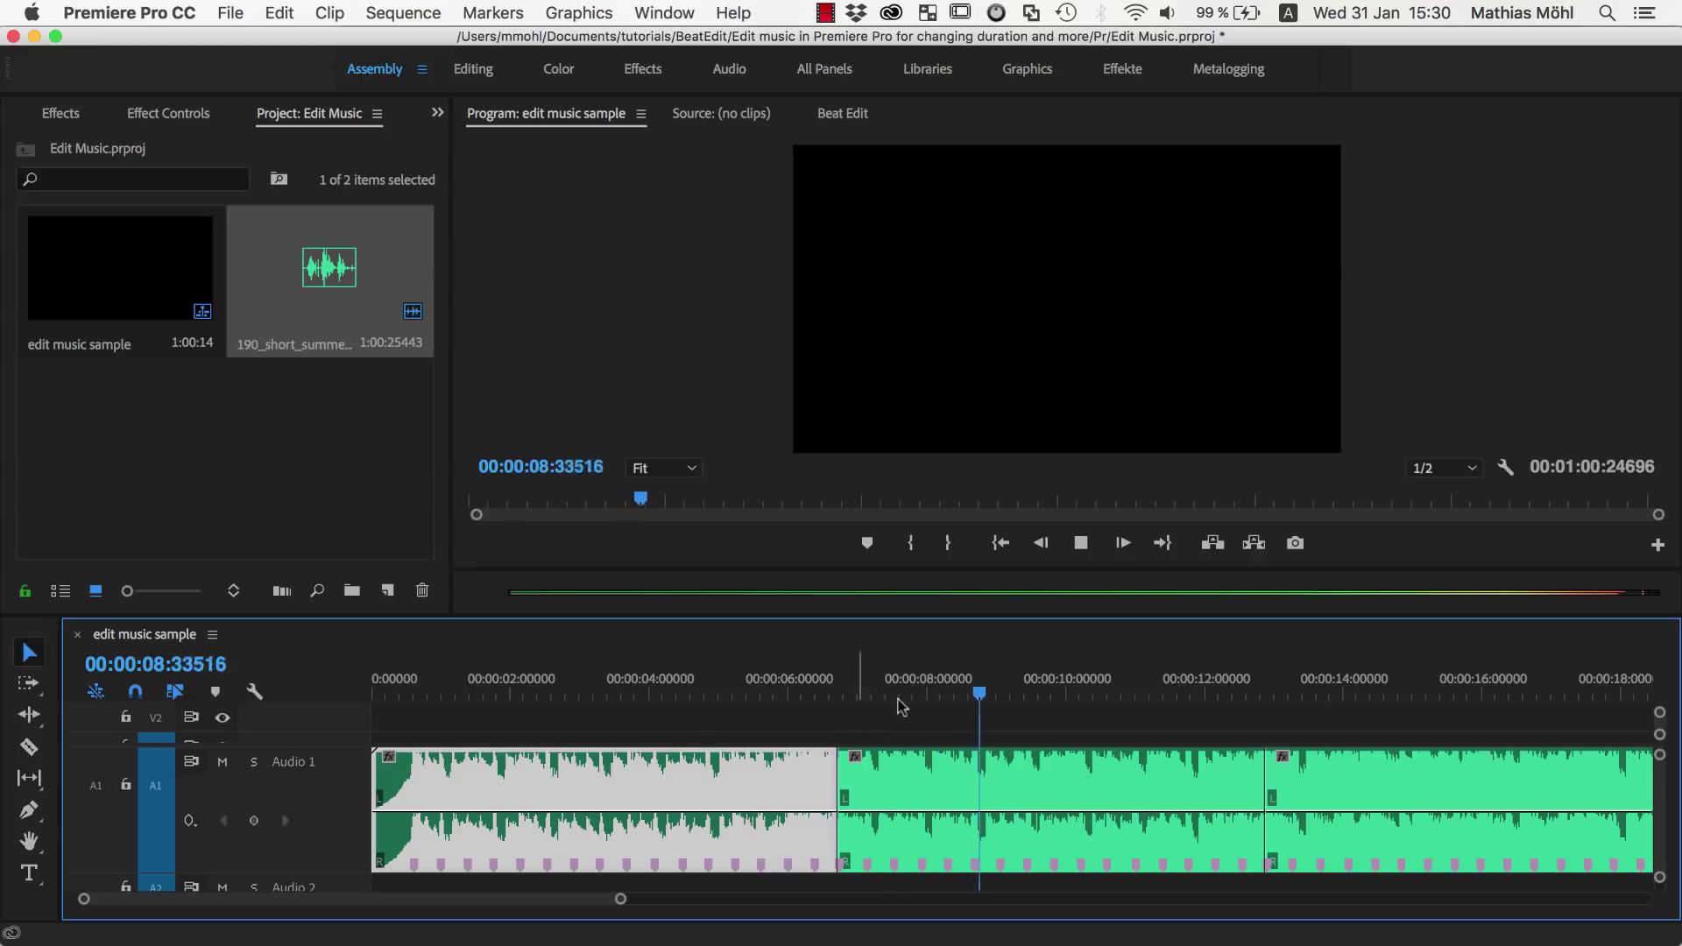
{"action": "key", "text": "space"}
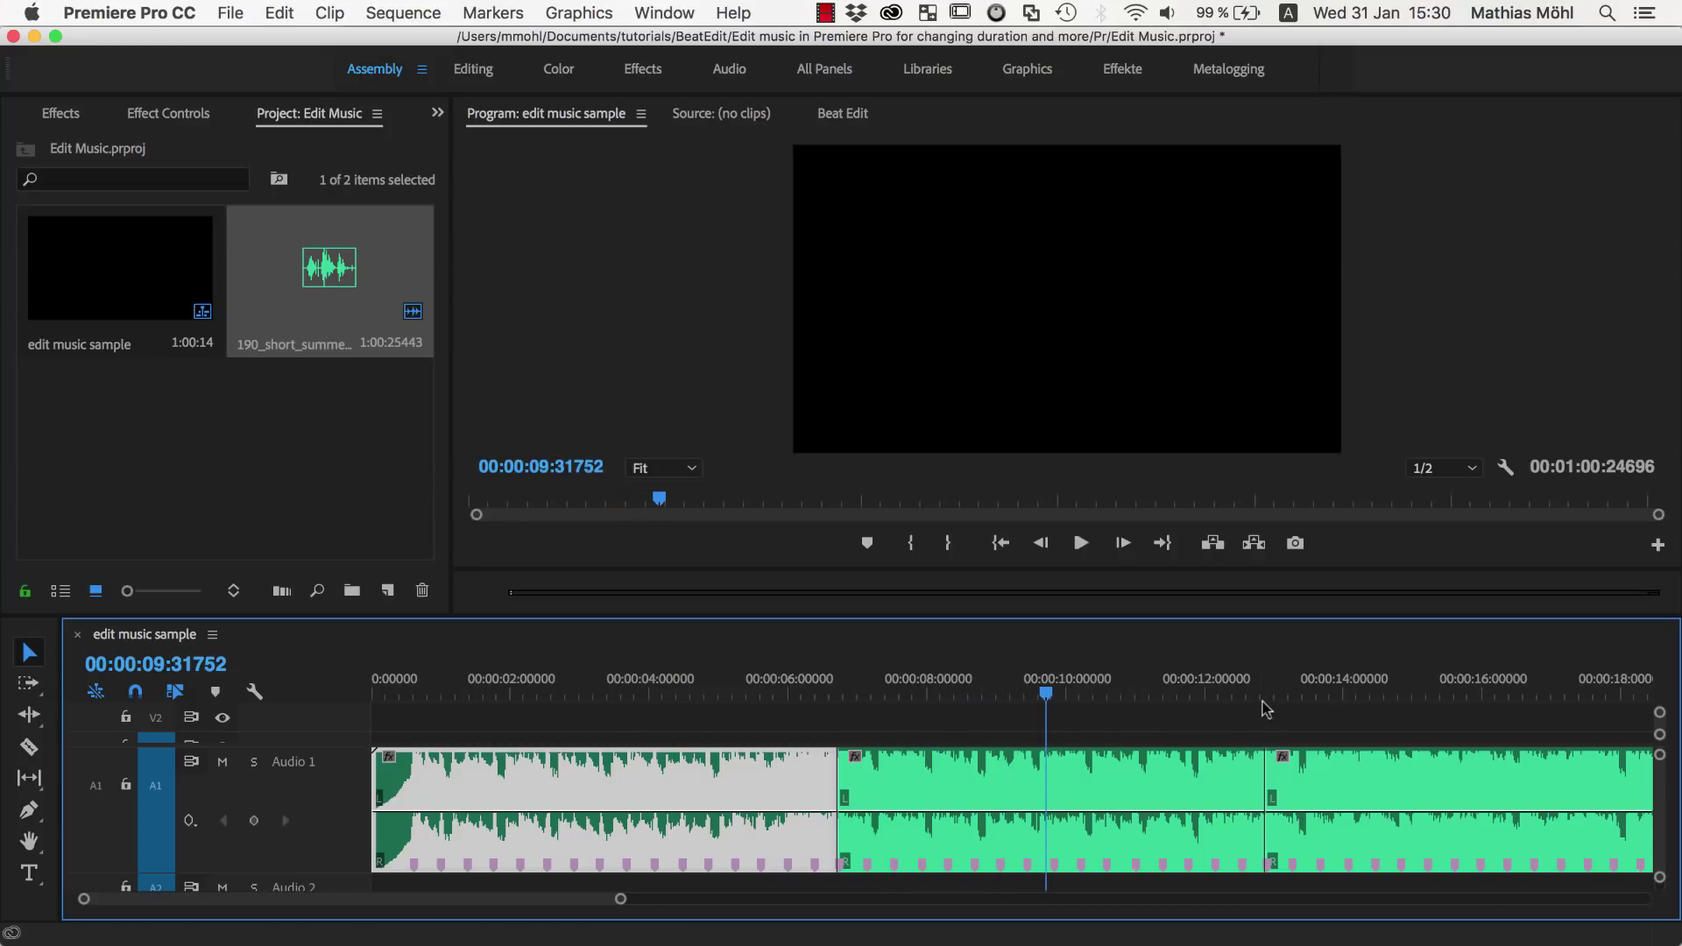
{"action": "left_click", "coordinate": [1265, 697]}
{"action": "key", "text": "space"}
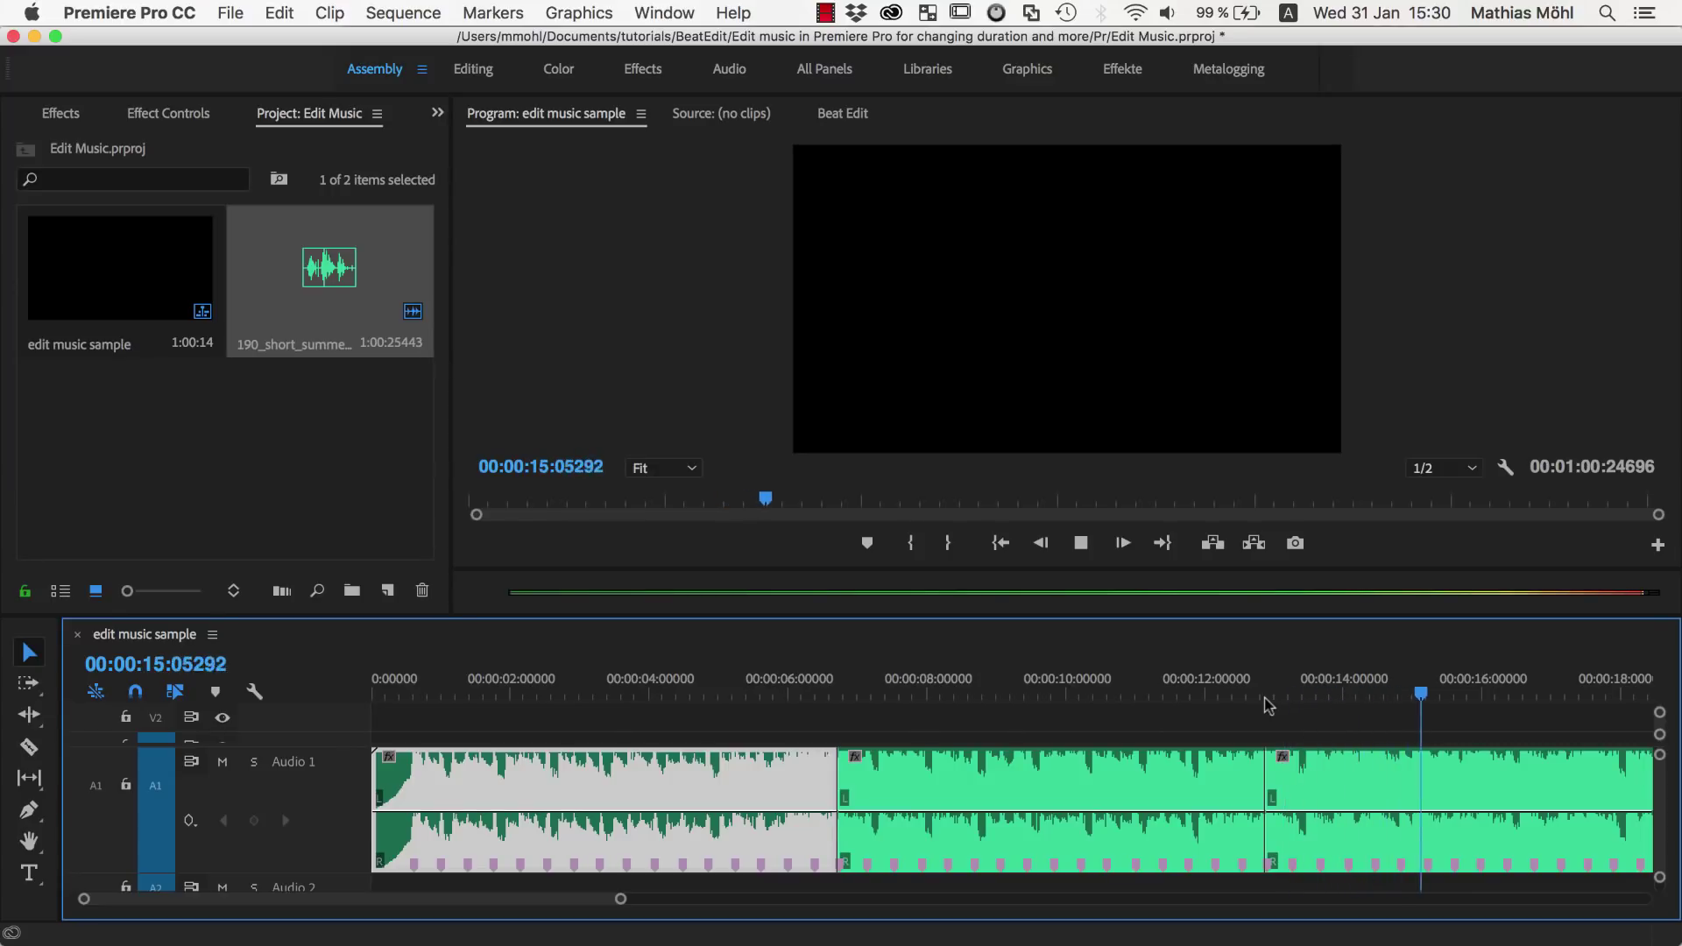
{"action": "key", "text": "space"}
Drag the final section over the middle one so it follows the first, then play the join
{"action": "left_click", "coordinate": [1201, 776]}
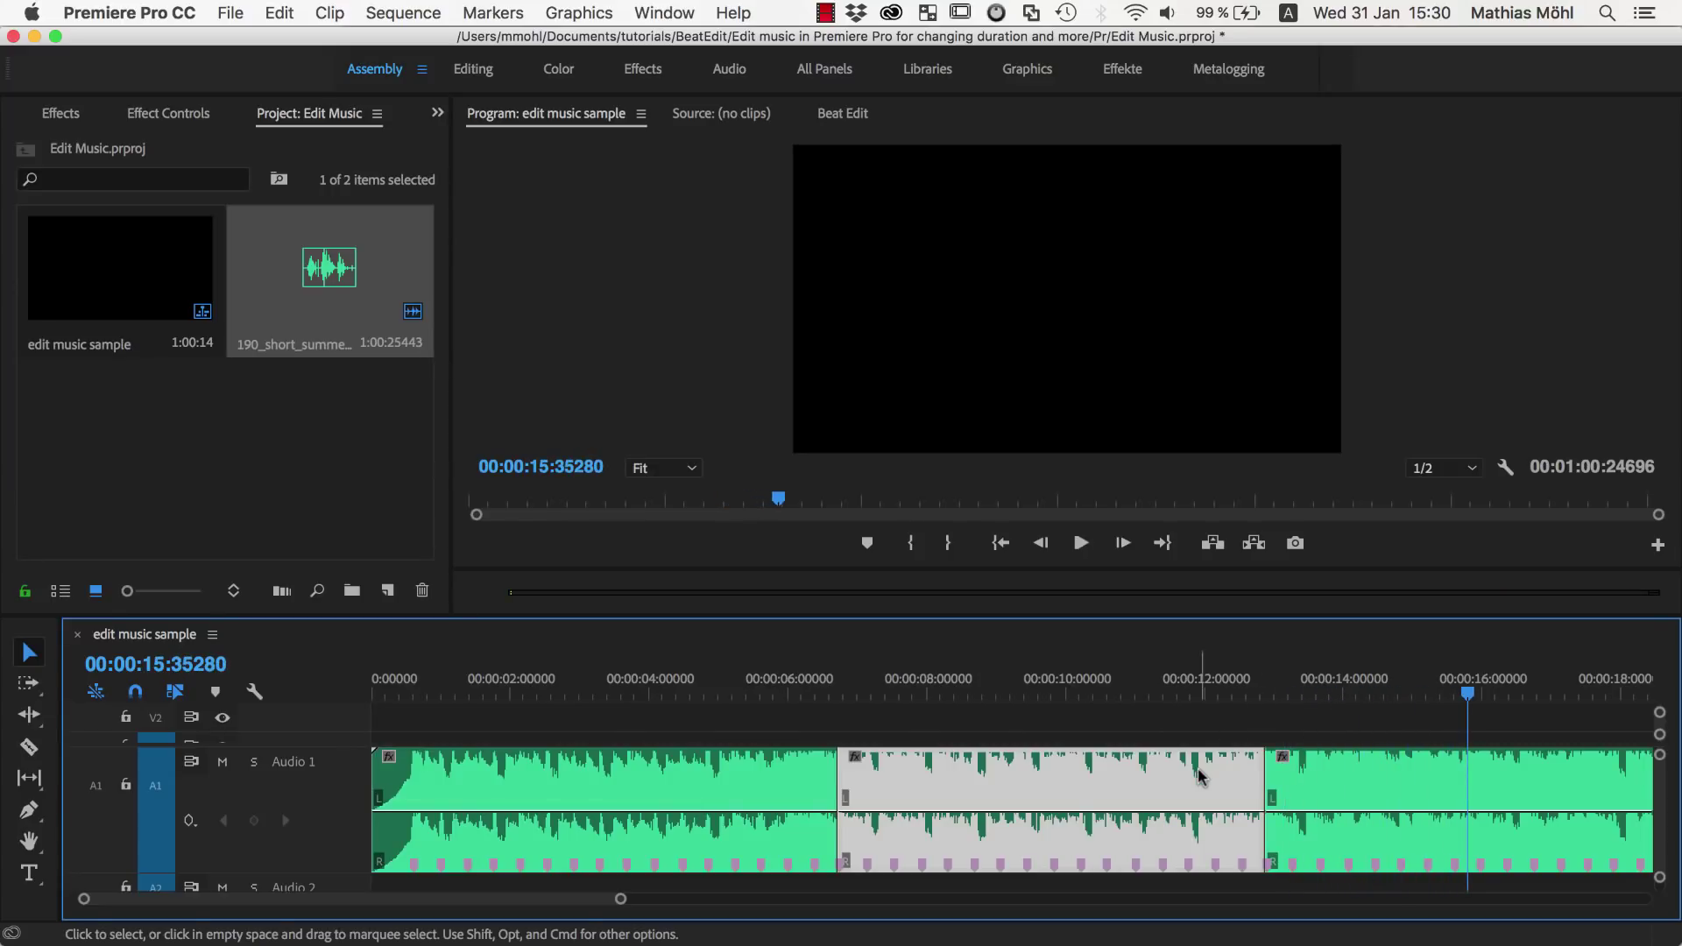
{"action": "left_click_drag", "start_coordinate": [1200, 776], "coordinate": [911, 771]}
{"action": "left_click", "coordinate": [759, 694]}
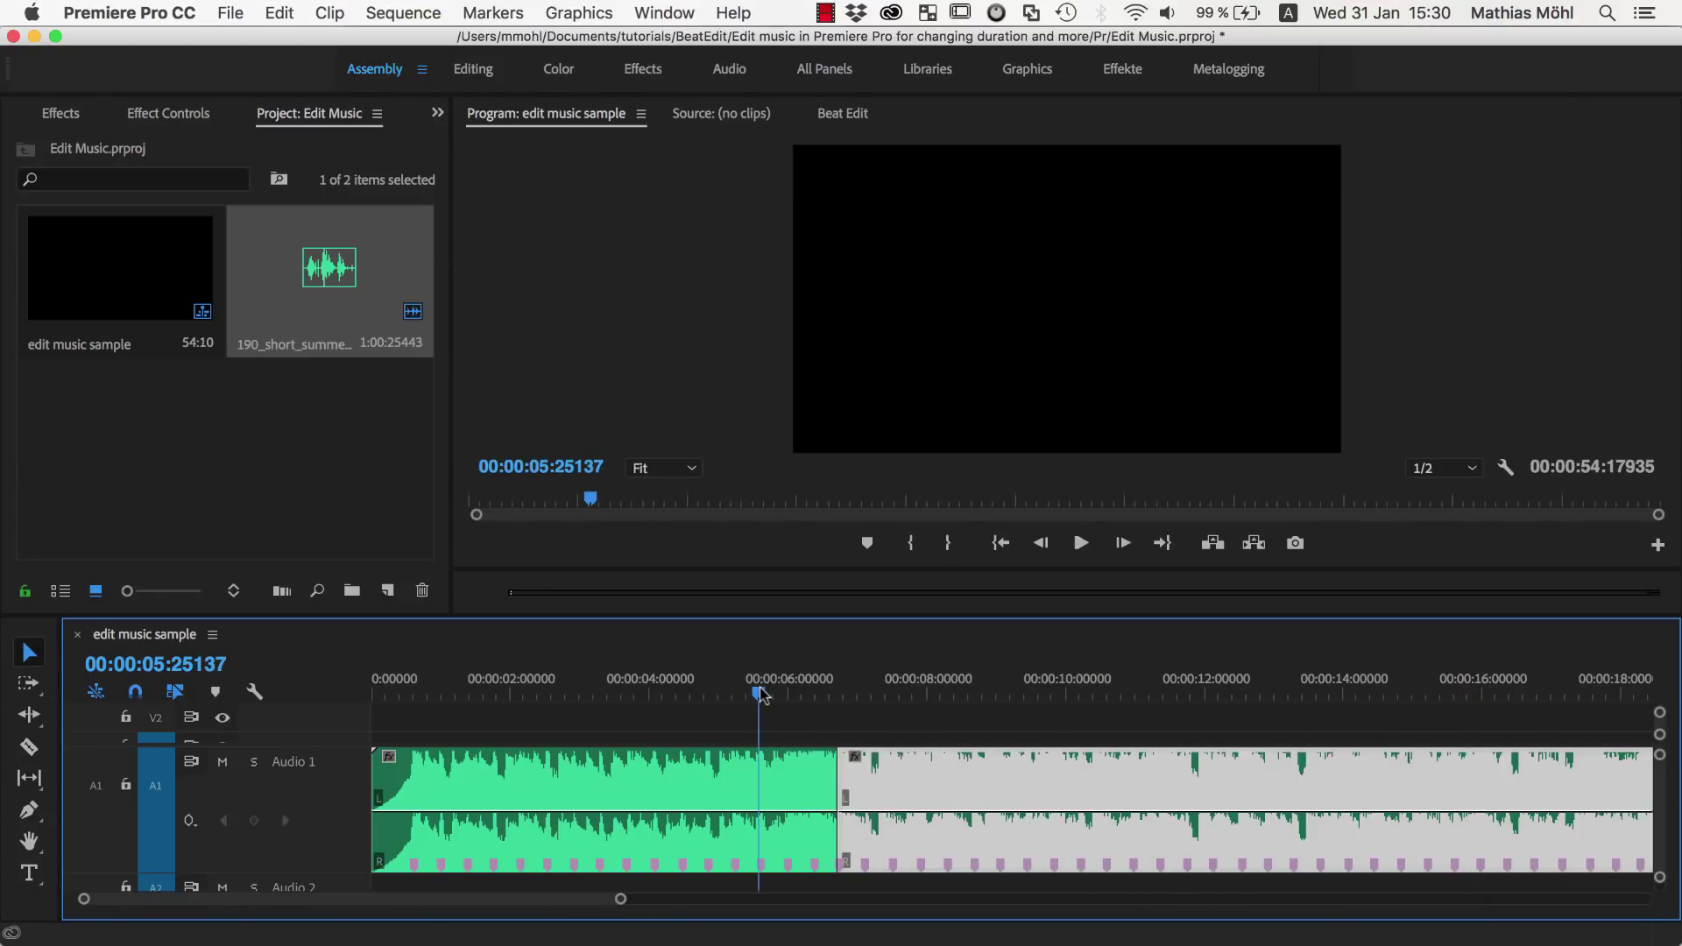
{"action": "left_click_drag", "start_coordinate": [760, 695], "coordinate": [730, 702]}
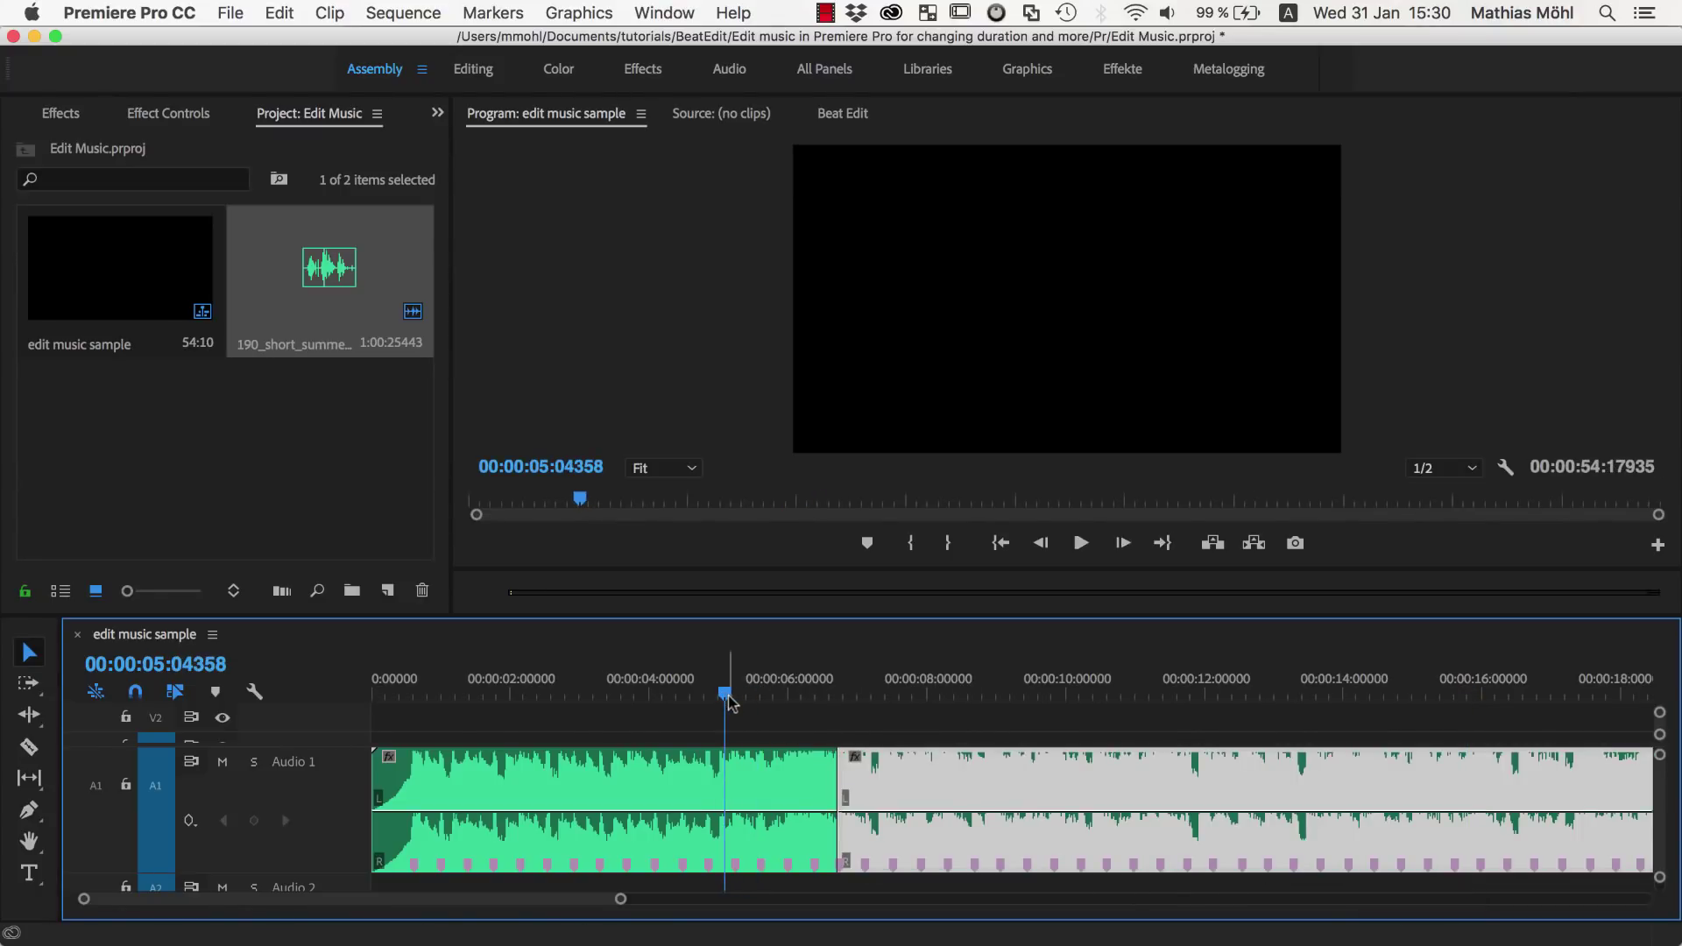
{"action": "key", "text": "space"}
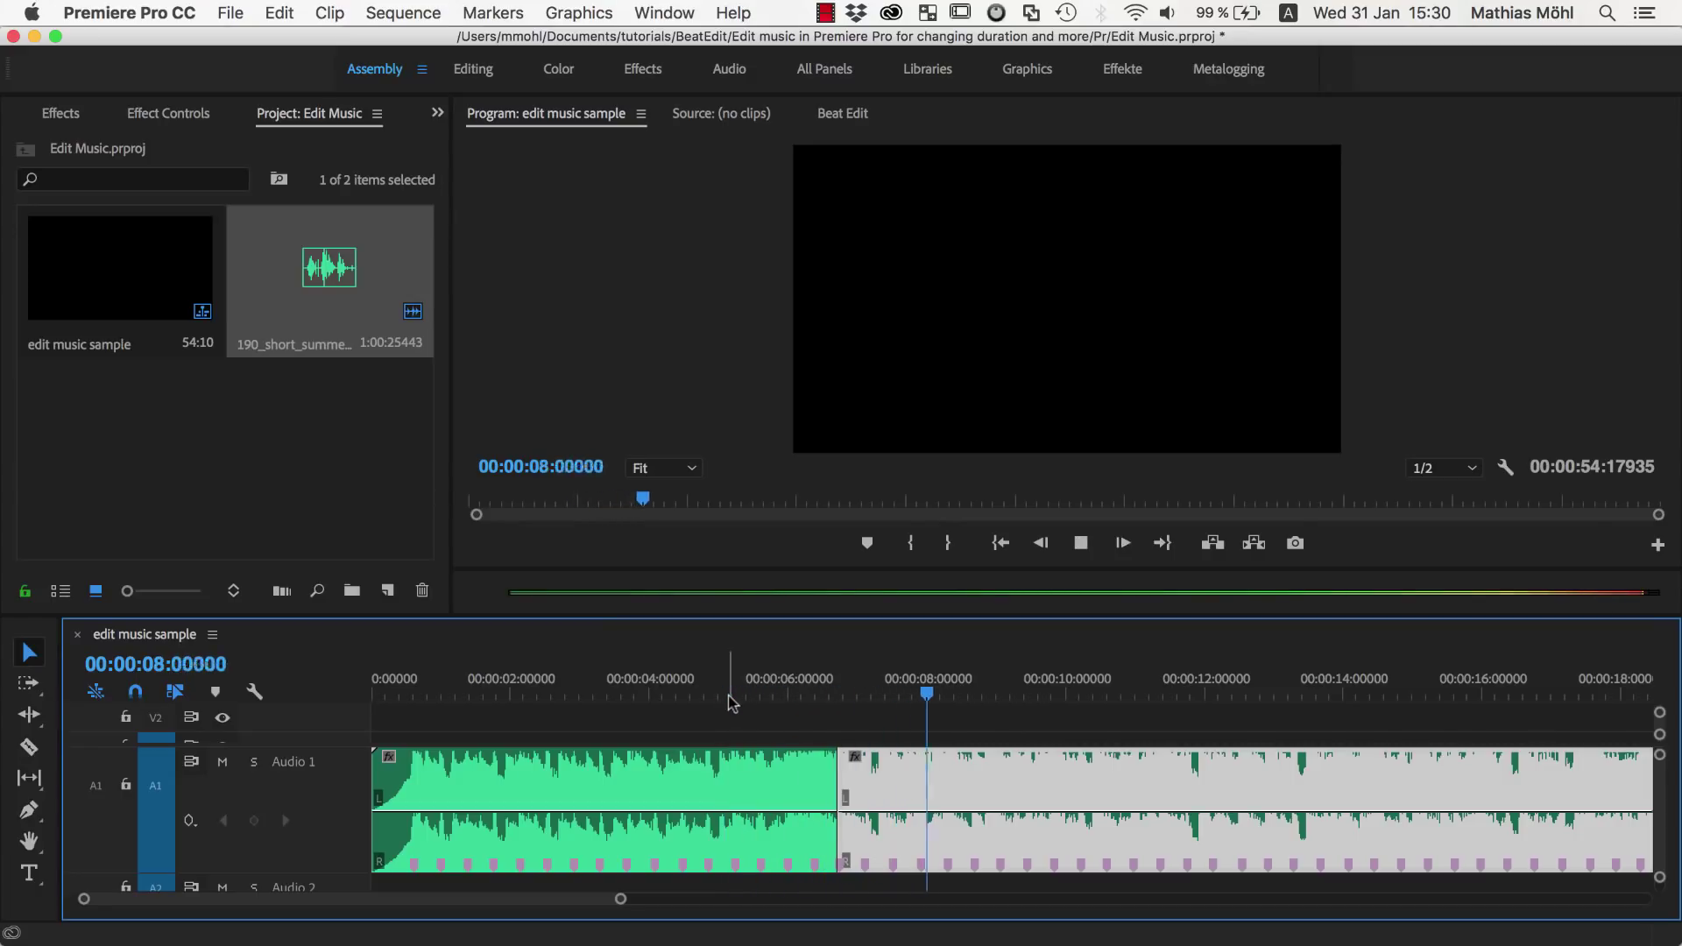
{"action": "key", "text": "space"}
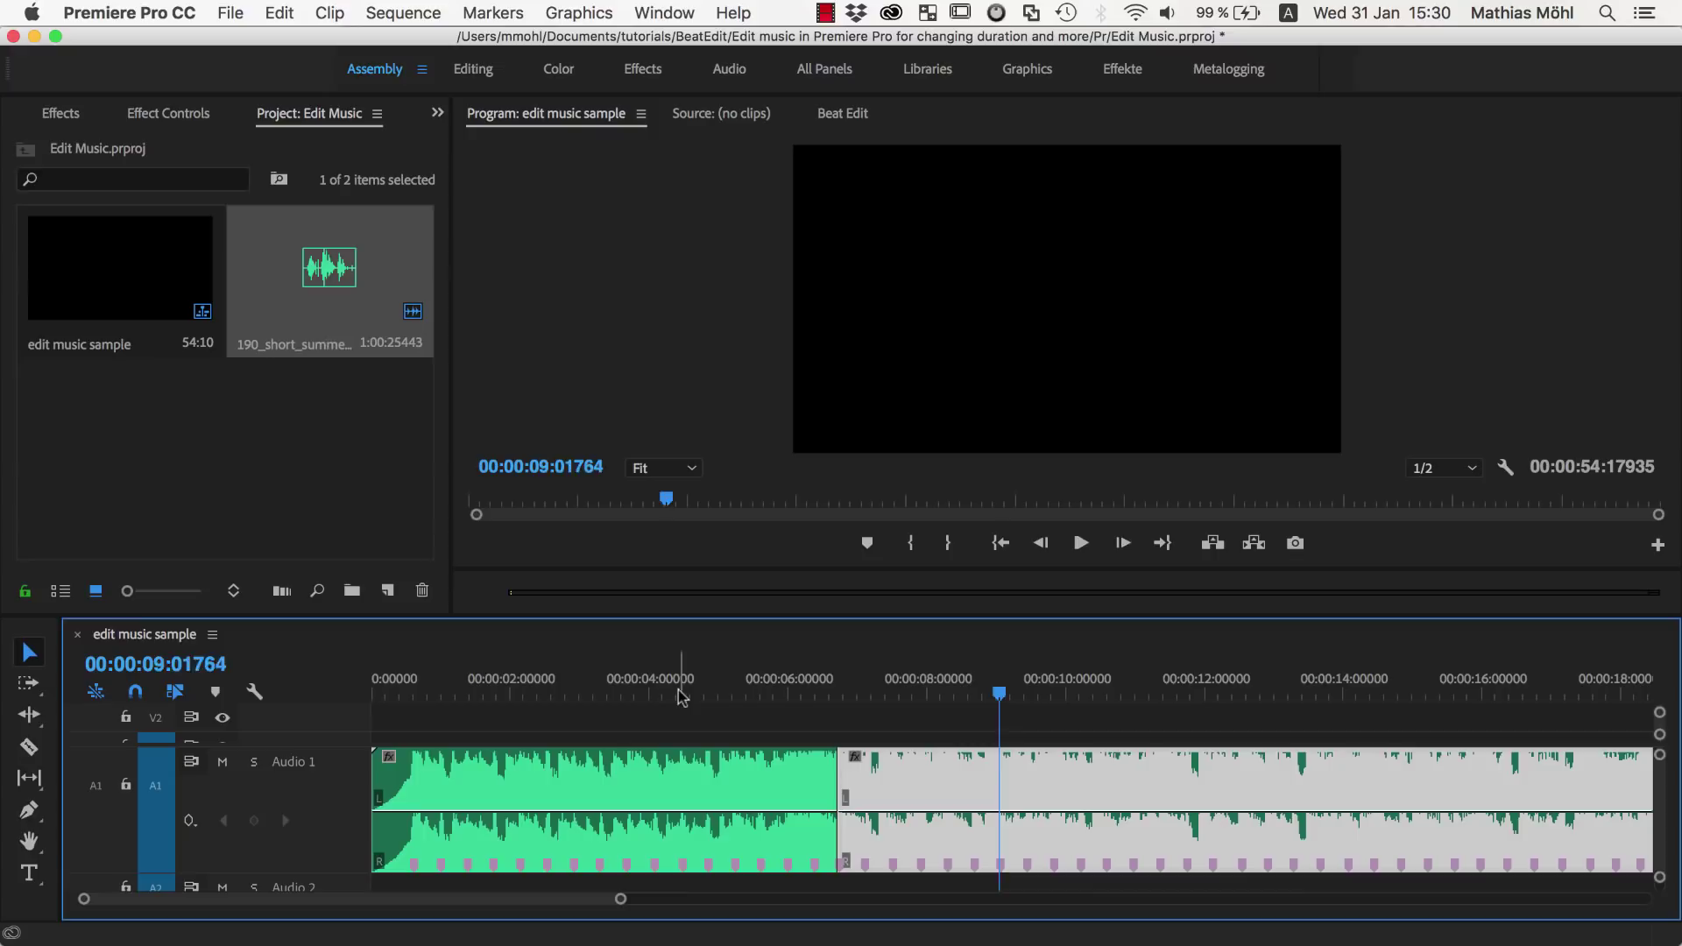
{"action": "left_click_drag", "start_coordinate": [682, 696], "coordinate": [461, 701]}
{"action": "key", "text": "space"}
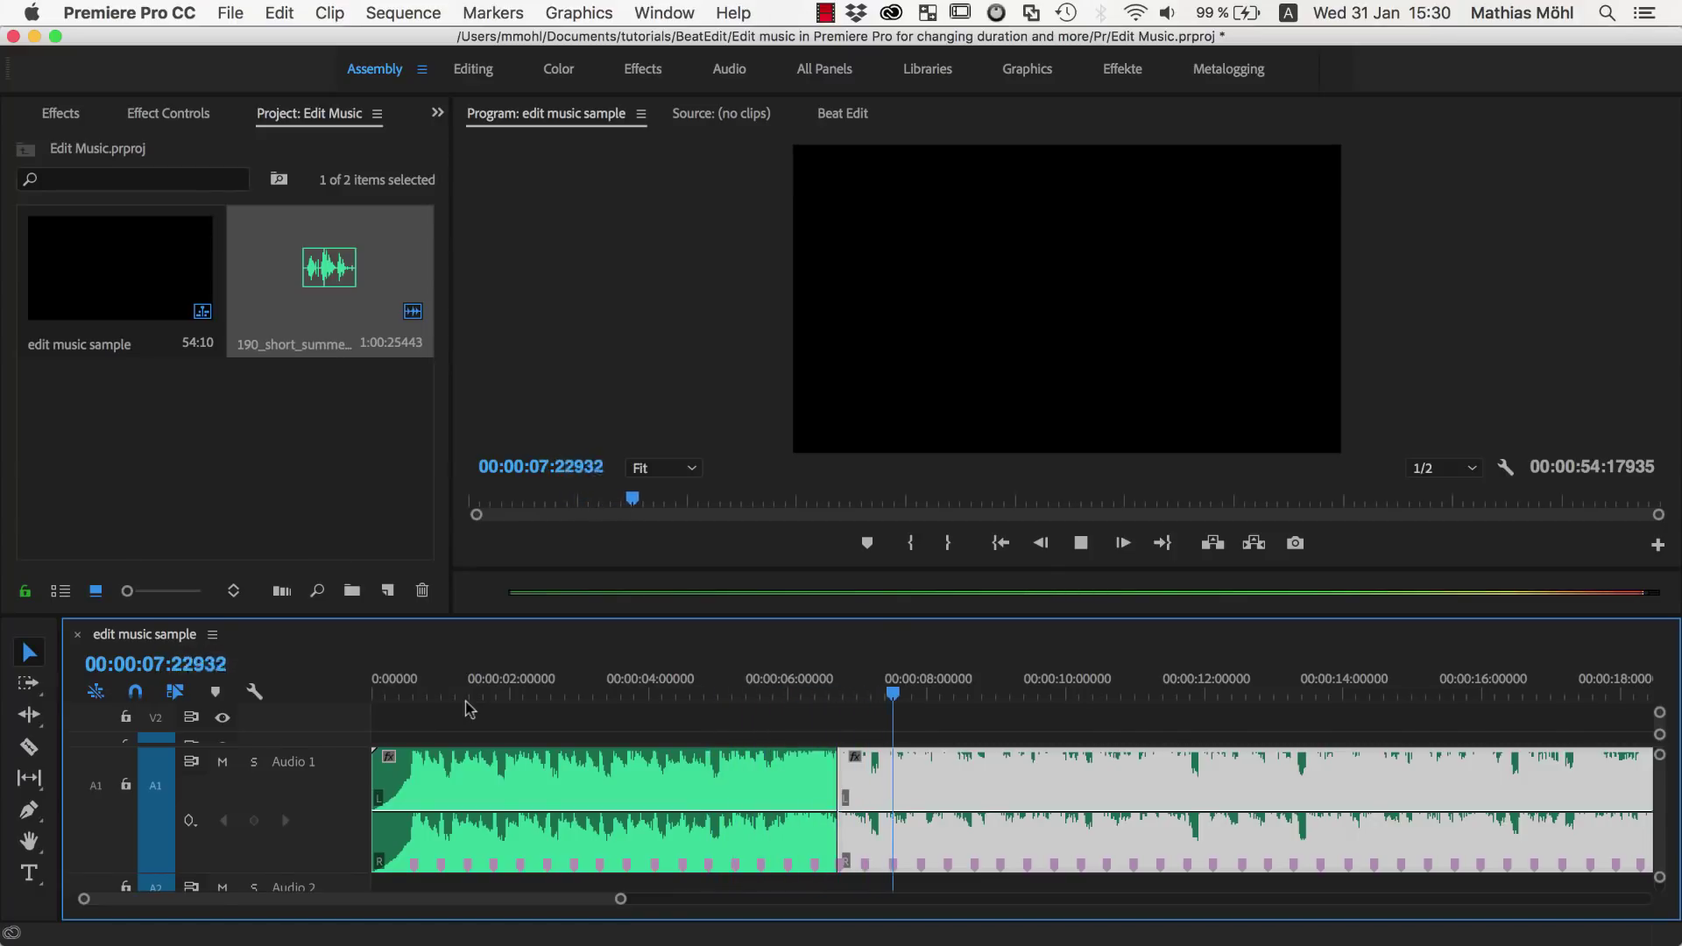
{"action": "key", "text": "space"}
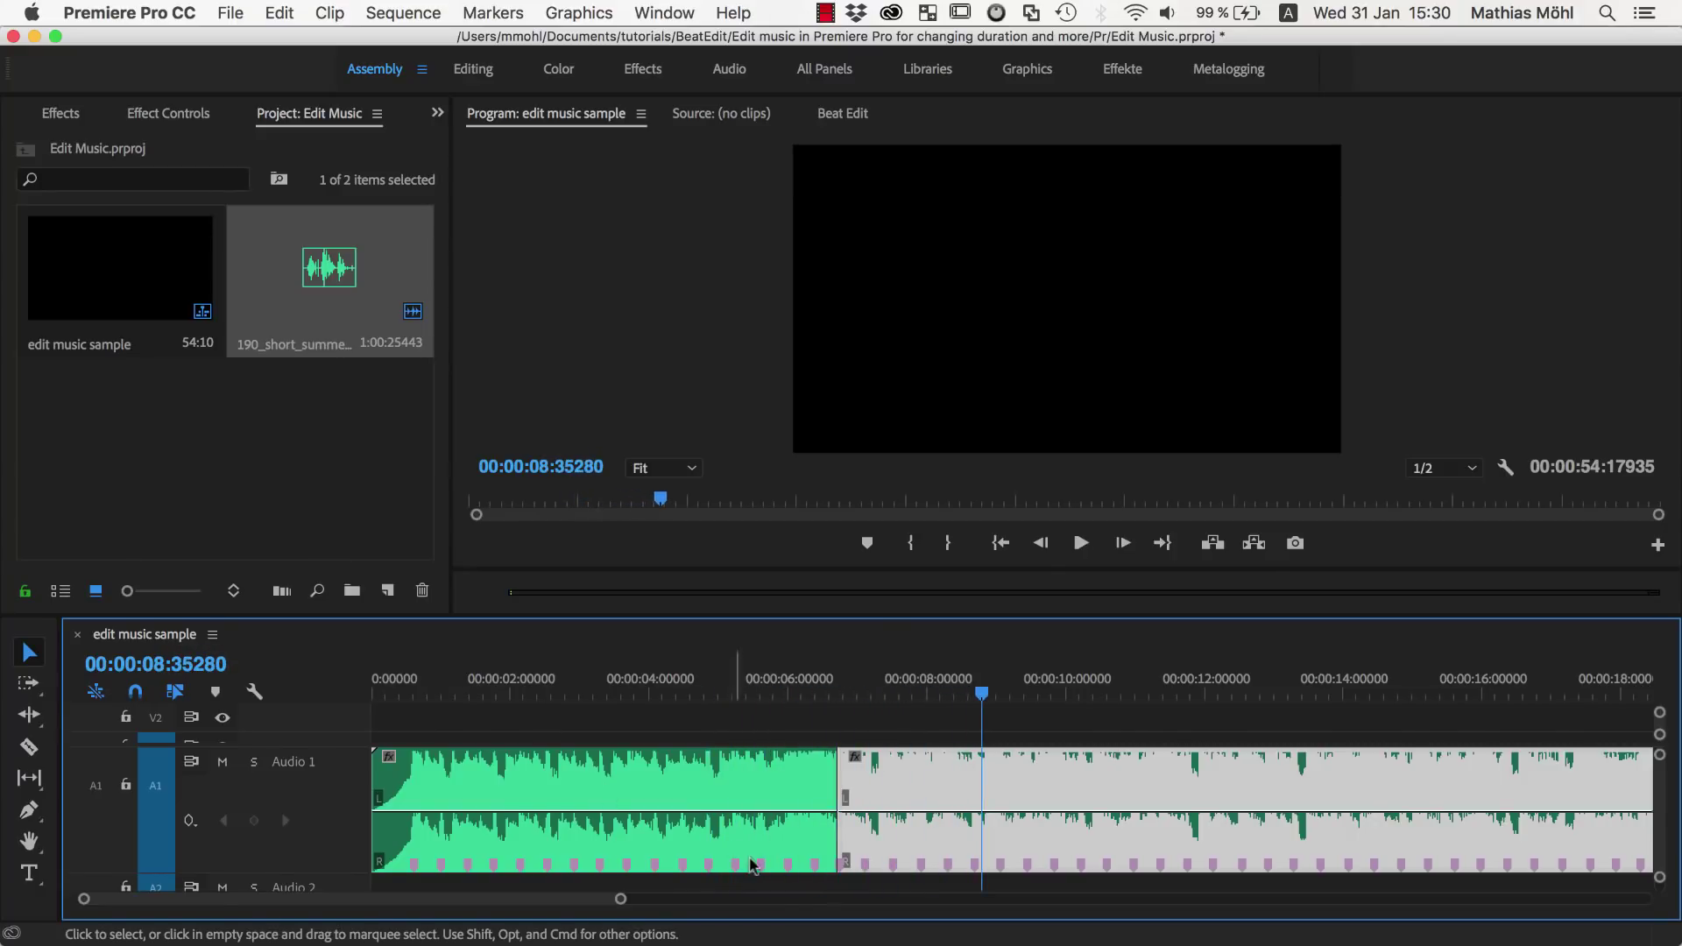
Undo the overwrite to restore the middle section and the 00:01:00:24696 sequence length
{"action": "left_click", "coordinate": [844, 863]}
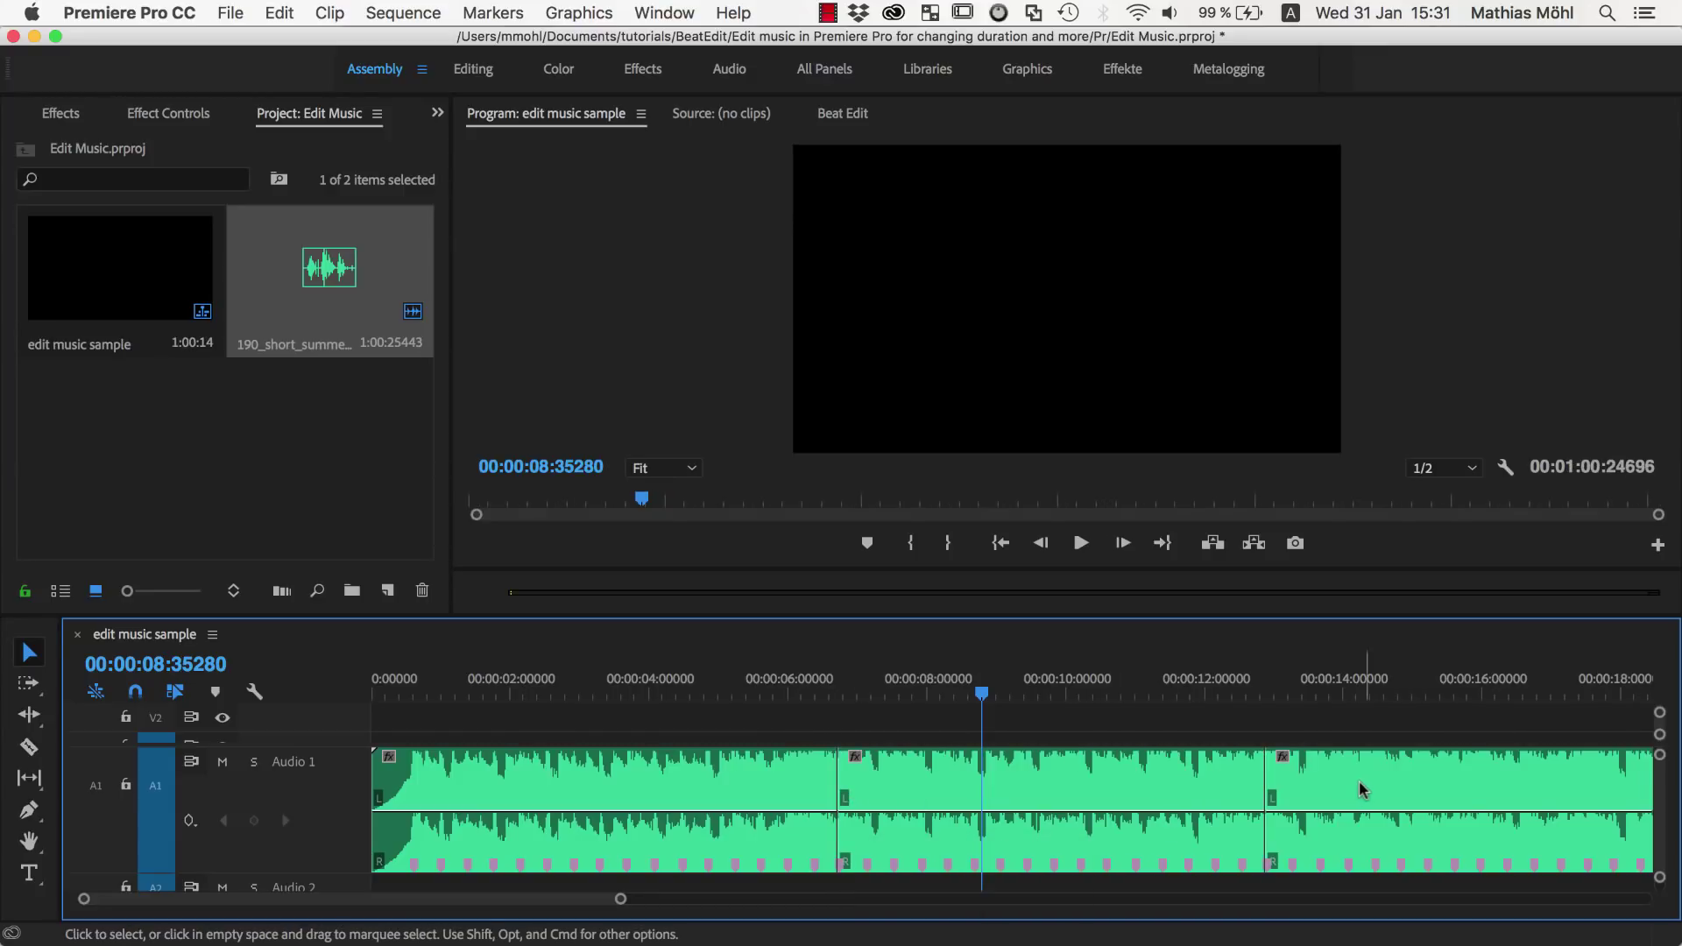
Move the final section later on Audio 1 to leave a gap after the middle section
{"action": "left_click", "coordinate": [1087, 796]}
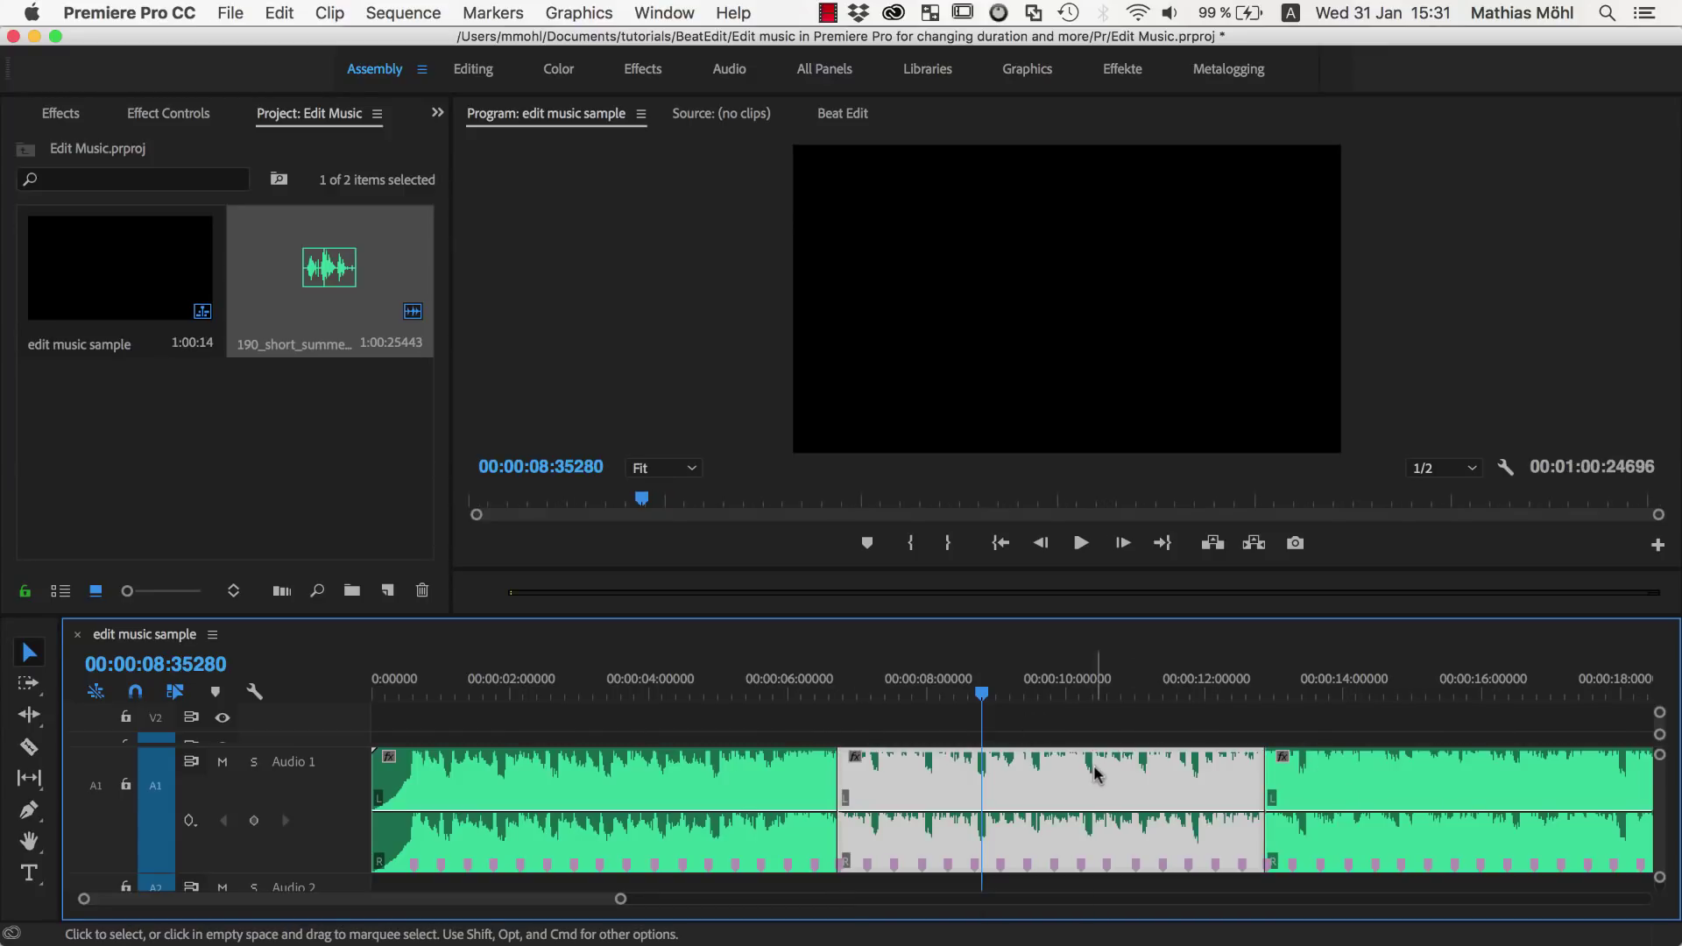
{"action": "left_click", "coordinate": [1349, 793]}
{"action": "left_click_drag", "start_coordinate": [1339, 793], "coordinate": [1596, 794]}
{"action": "left_click_drag", "start_coordinate": [624, 902], "coordinate": [788, 899]}
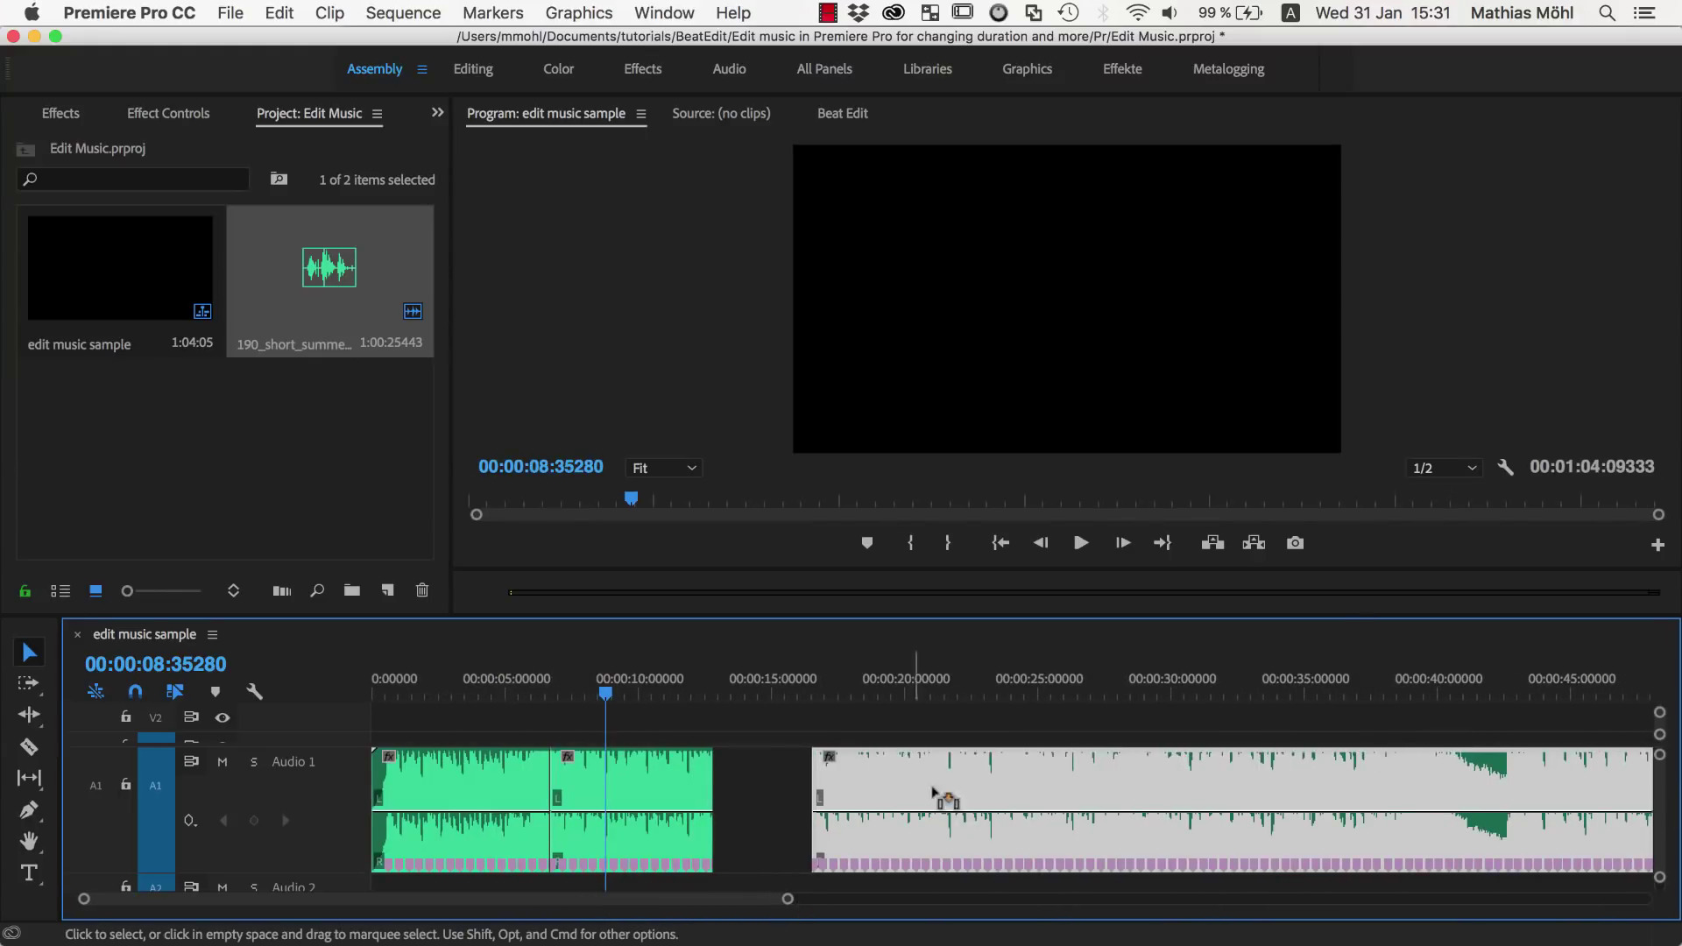
{"action": "left_click_drag", "start_coordinate": [942, 798], "coordinate": [1041, 796]}
Paste a copy of the middle section into the gap, close up the final section, and play it
{"action": "left_click", "coordinate": [658, 787]}
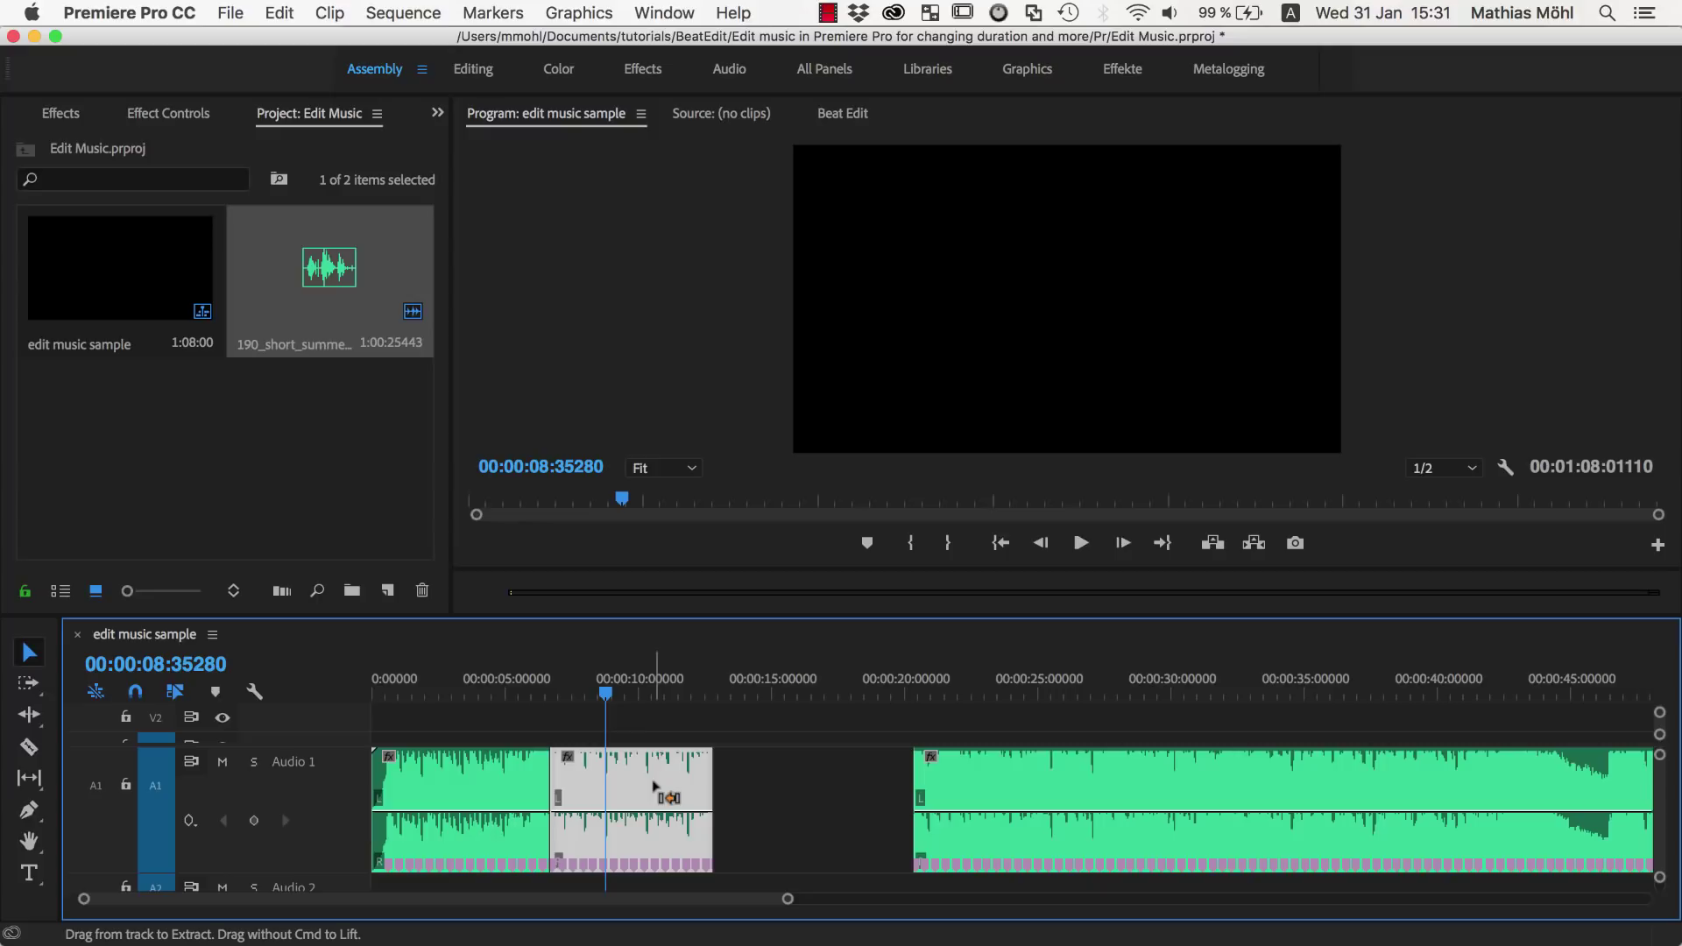
{"action": "left_click_drag", "start_coordinate": [608, 700], "coordinate": [736, 694]}
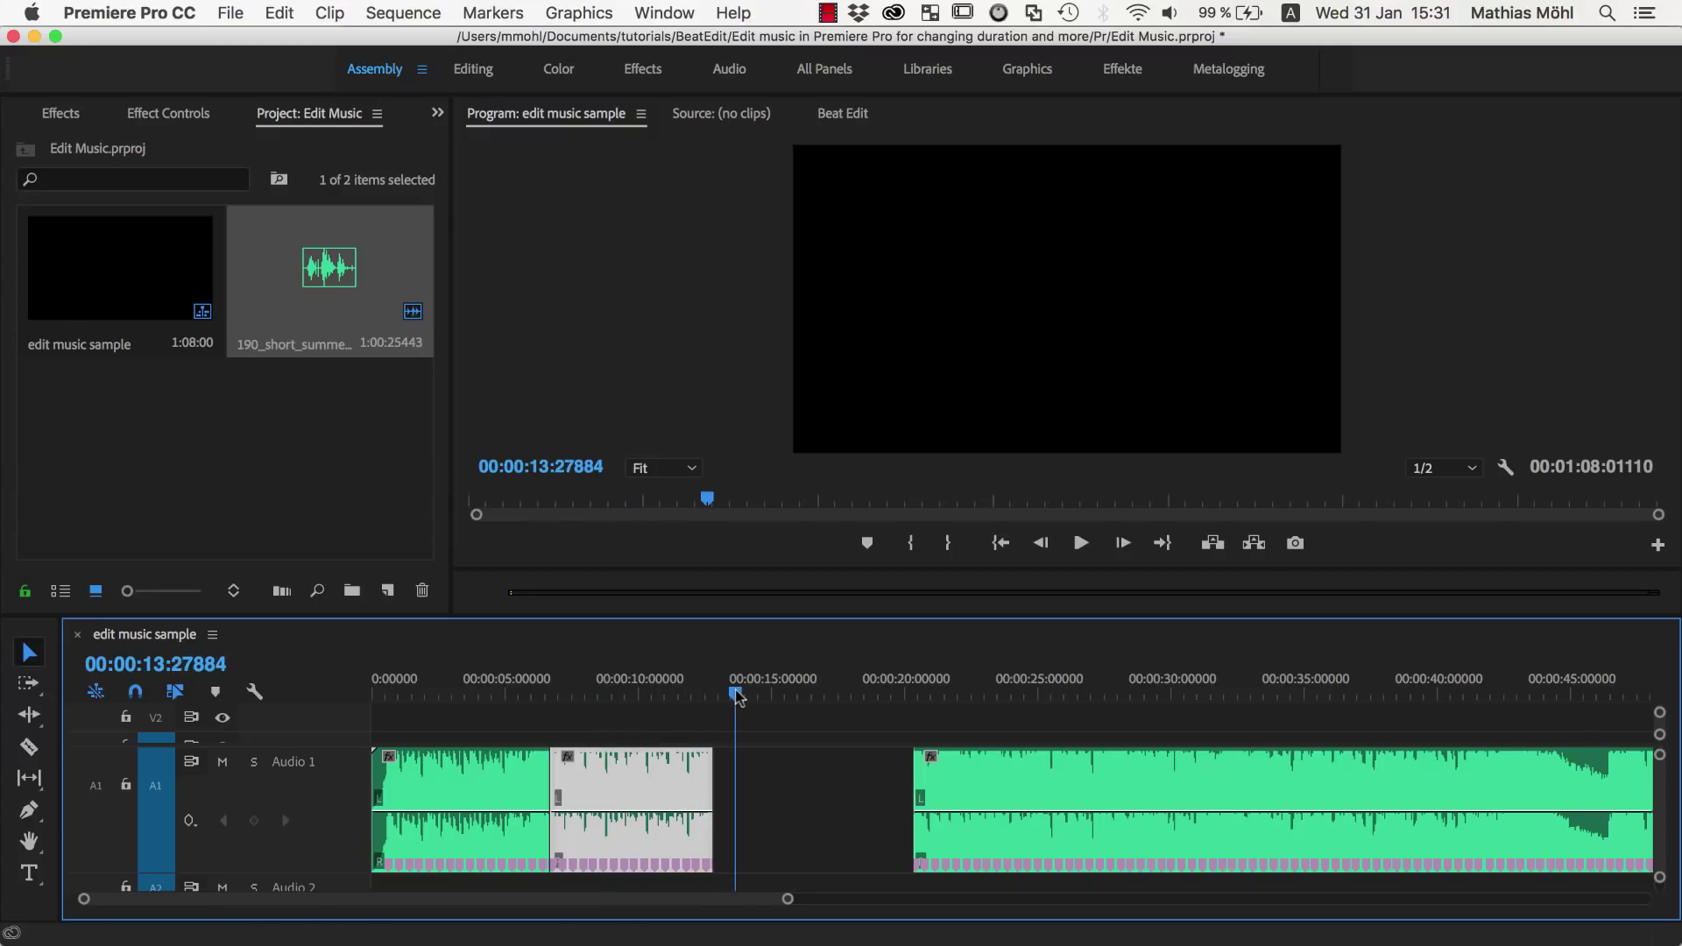
{"action": "key", "text": "super+v"}
{"action": "left_click_drag", "start_coordinate": [789, 765], "coordinate": [768, 765]}
{"action": "left_click_drag", "start_coordinate": [977, 797], "coordinate": [942, 797]}
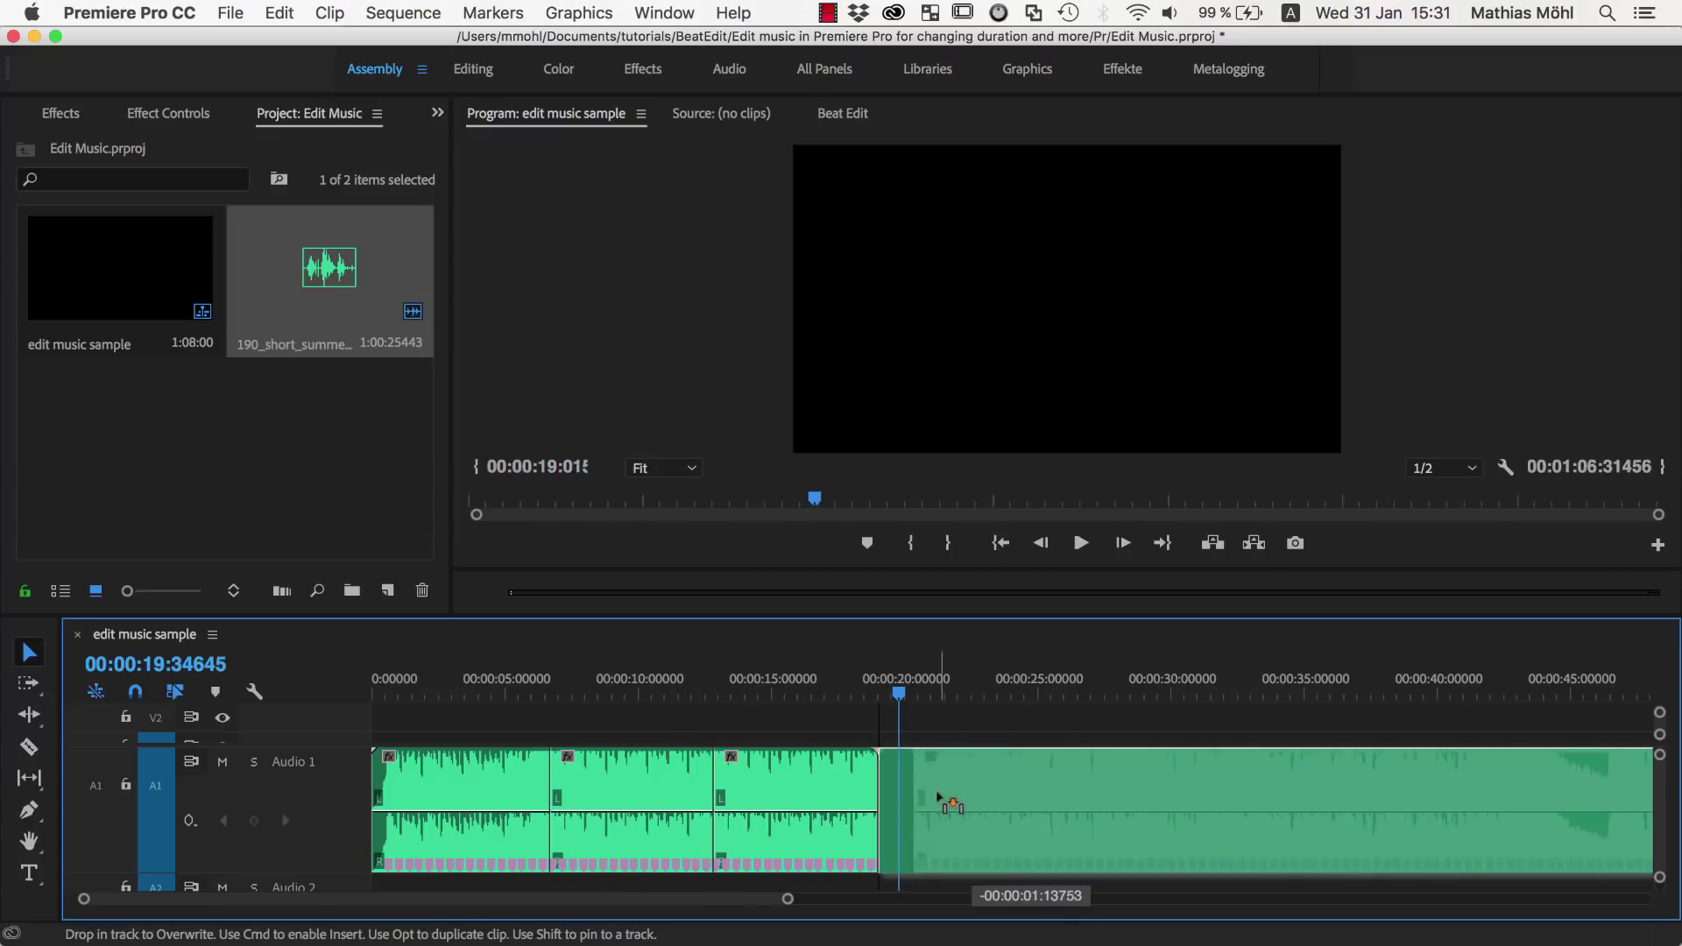
{"action": "left_click", "coordinate": [681, 692]}
{"action": "key", "text": "space"}
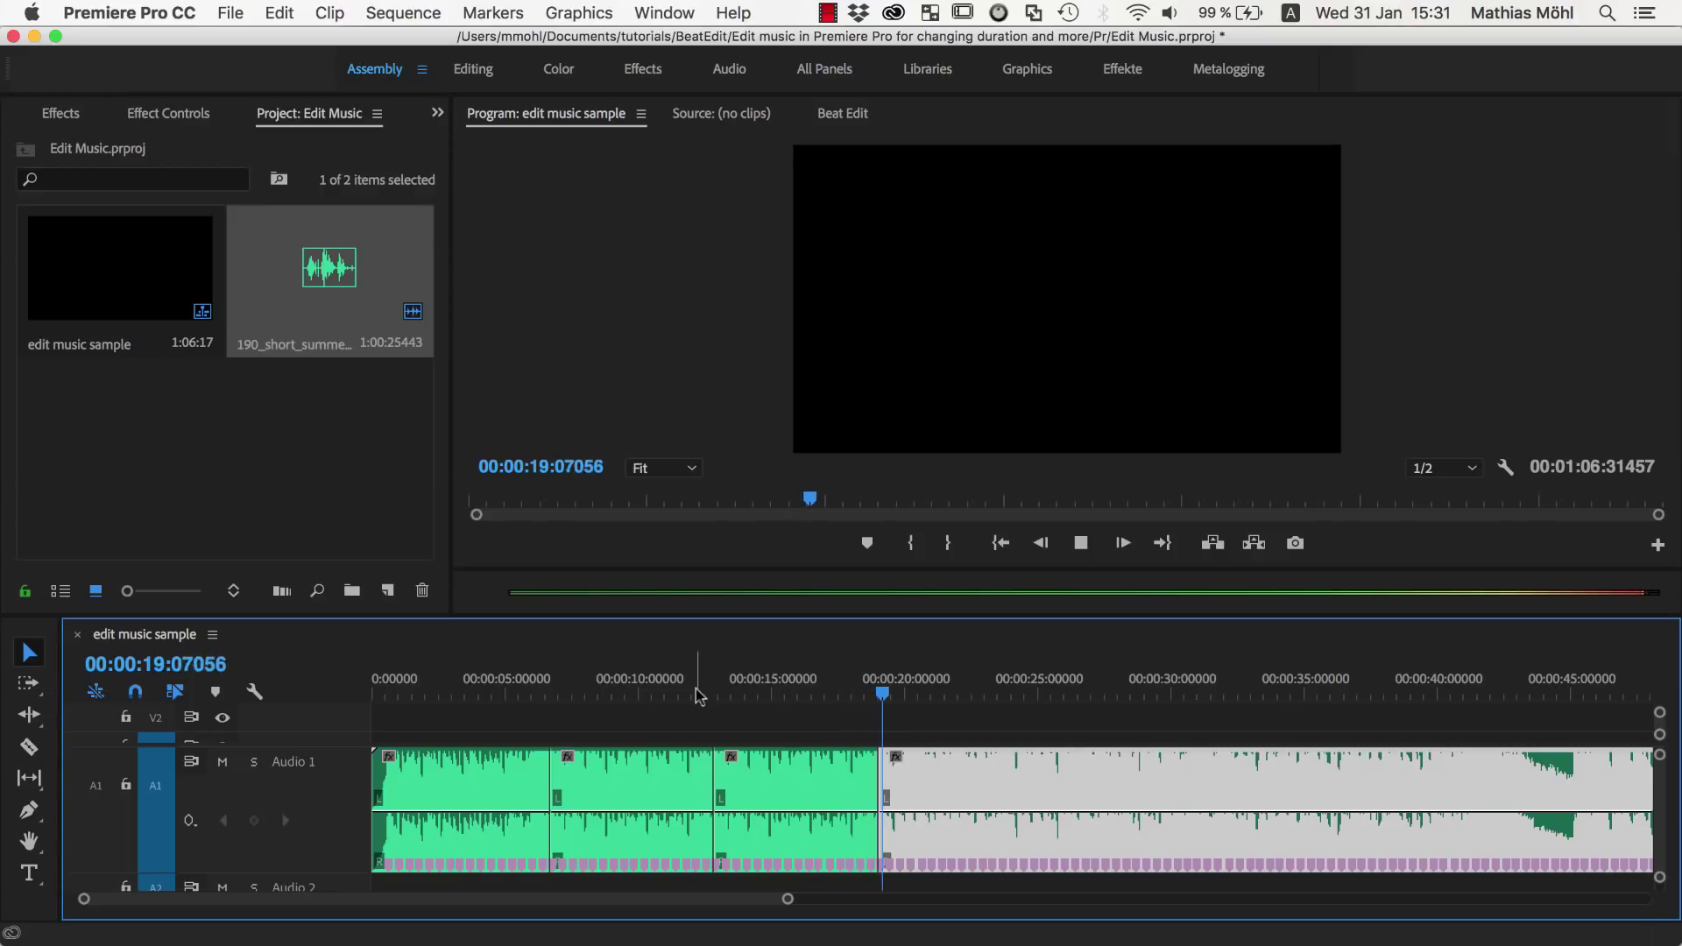
{"action": "key", "text": "space"}
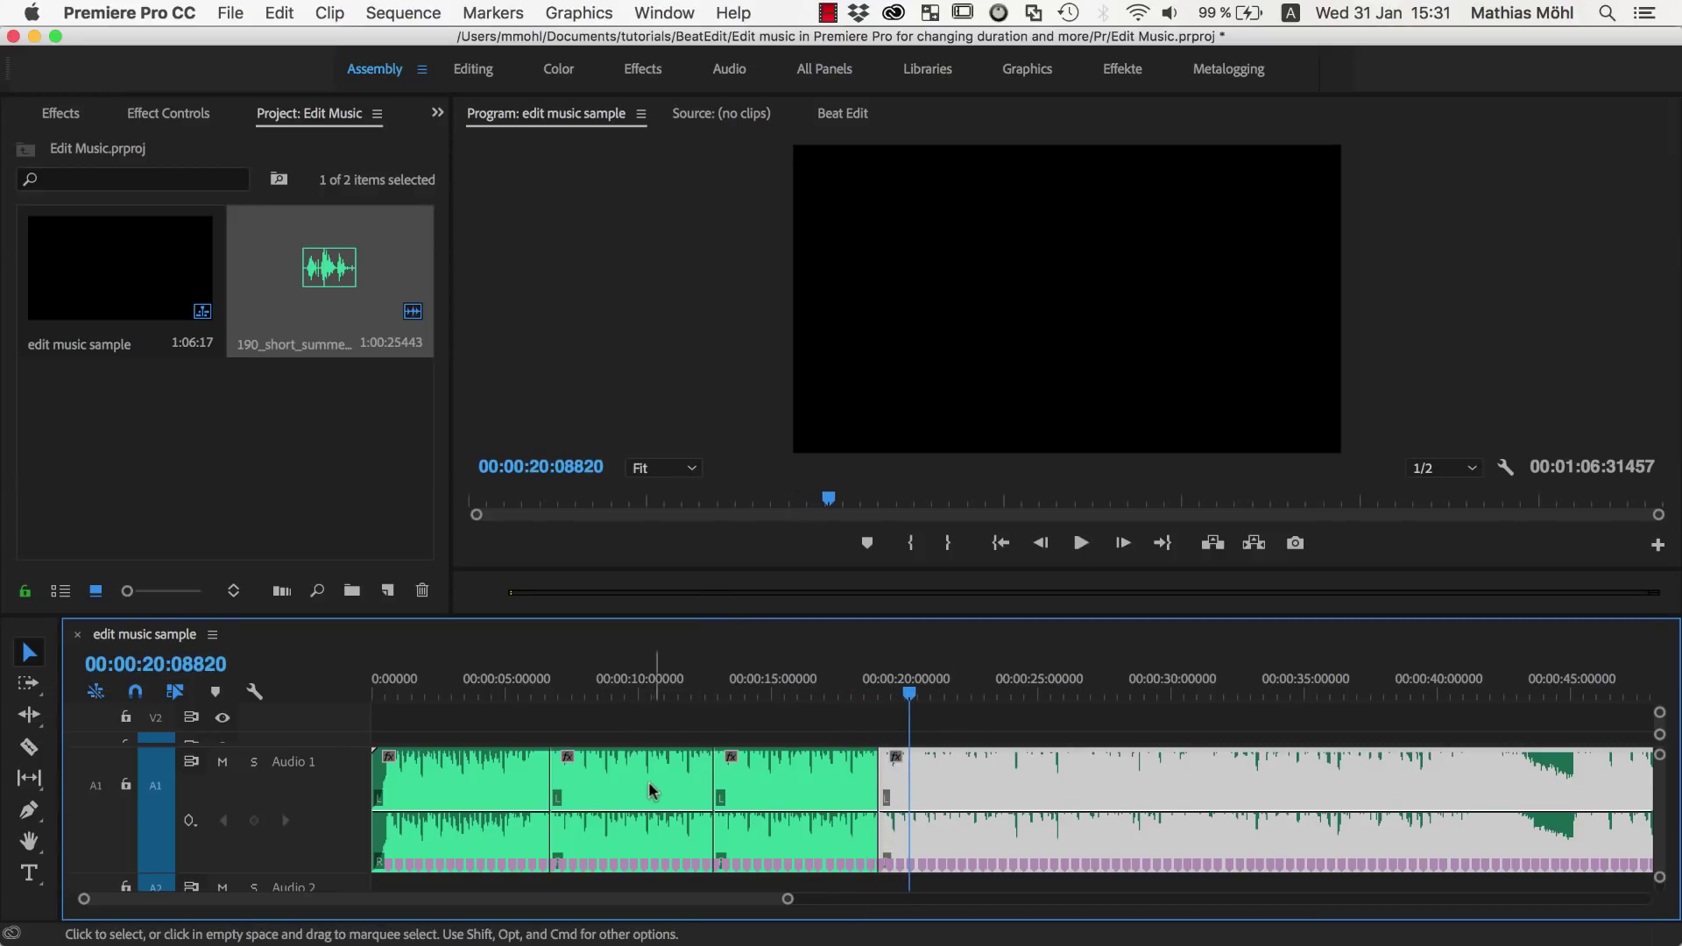